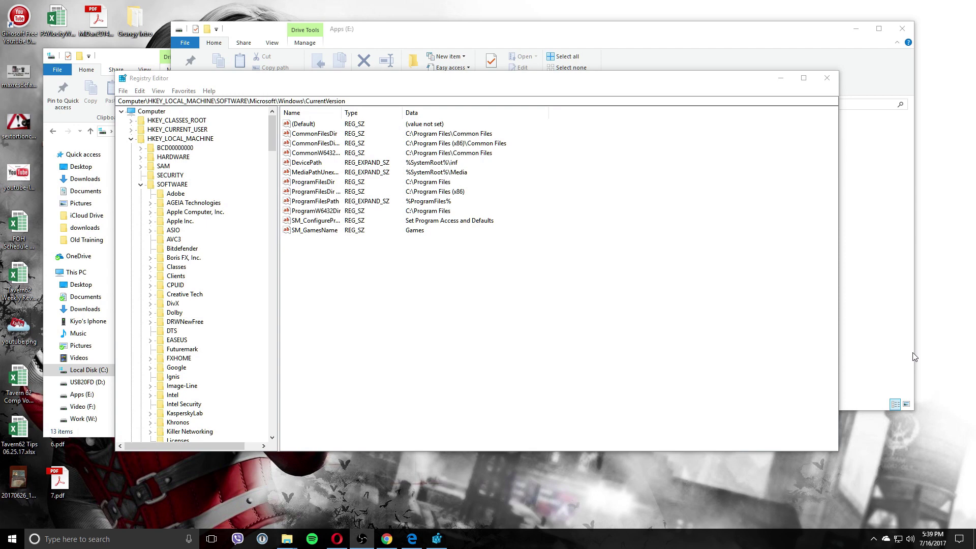
- Bring the Apps (E:) window forward and open a second File Explorer window at Quick access
left_click(769, 60)
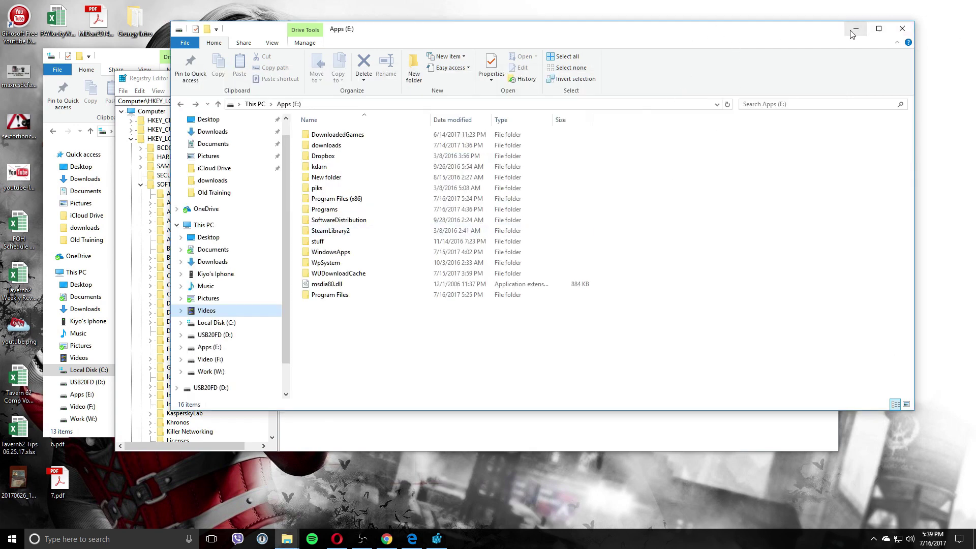
left_click(13, 538)
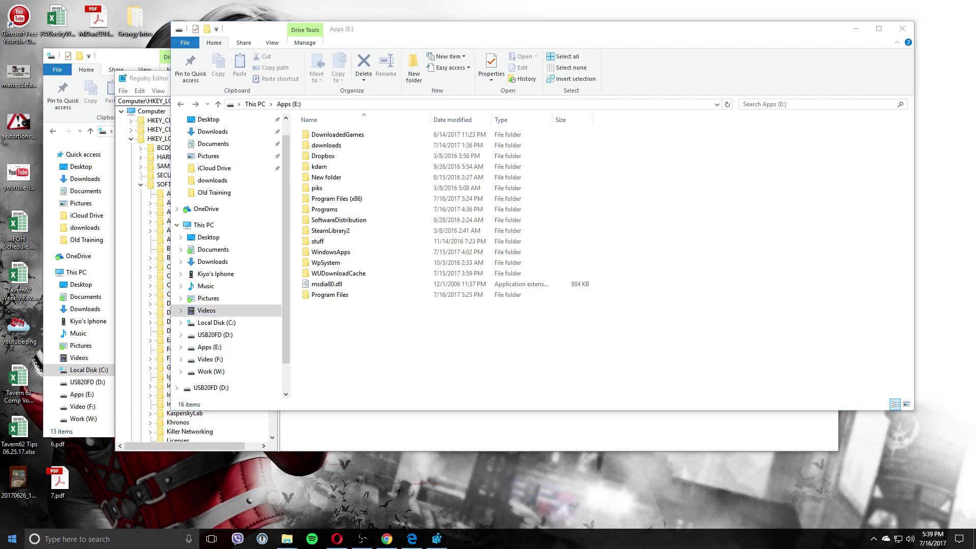
left_click(12, 539)
key("Escape")
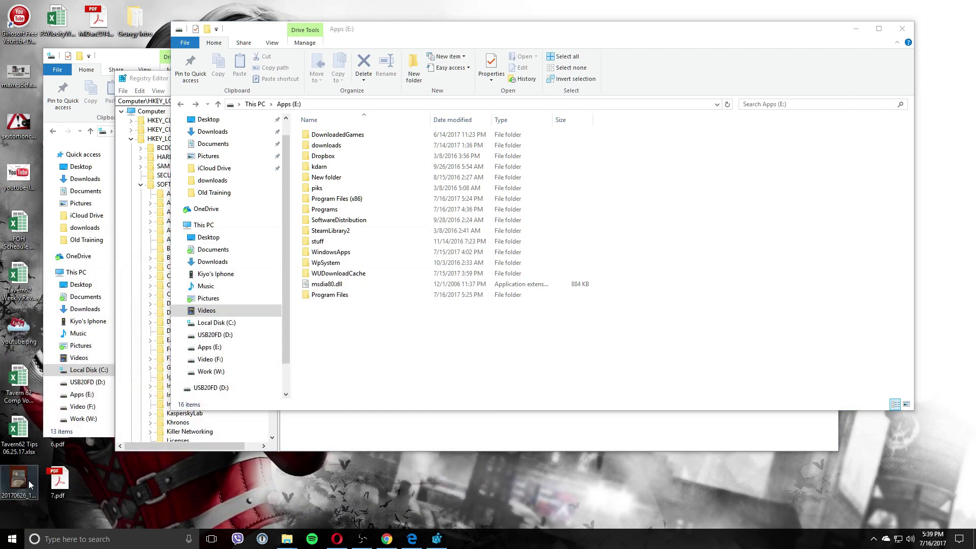
key("super+e")
- Move the new Explorer window left and navigate from Desktop to This PC
left_click_drag(583, 51, 492, 48)
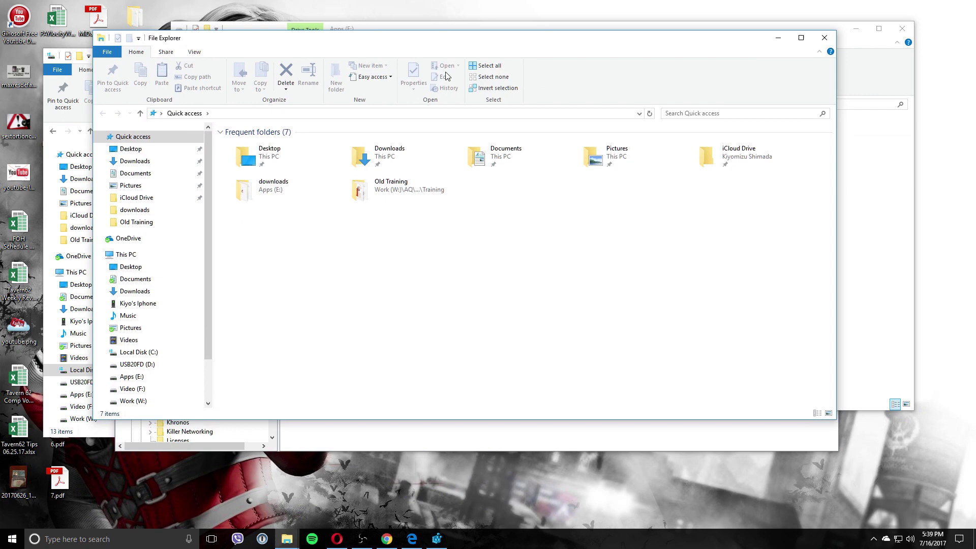
left_click(130, 268)
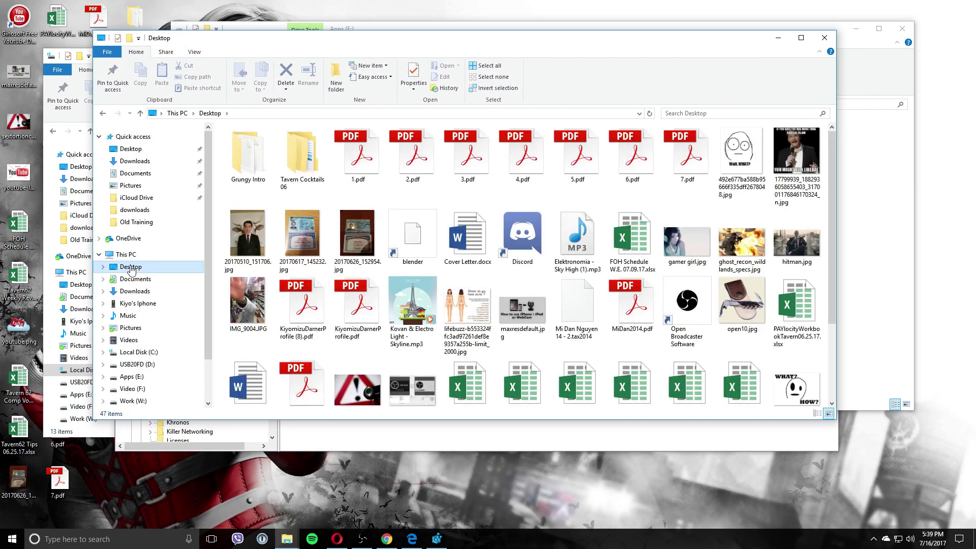
left_click(127, 255)
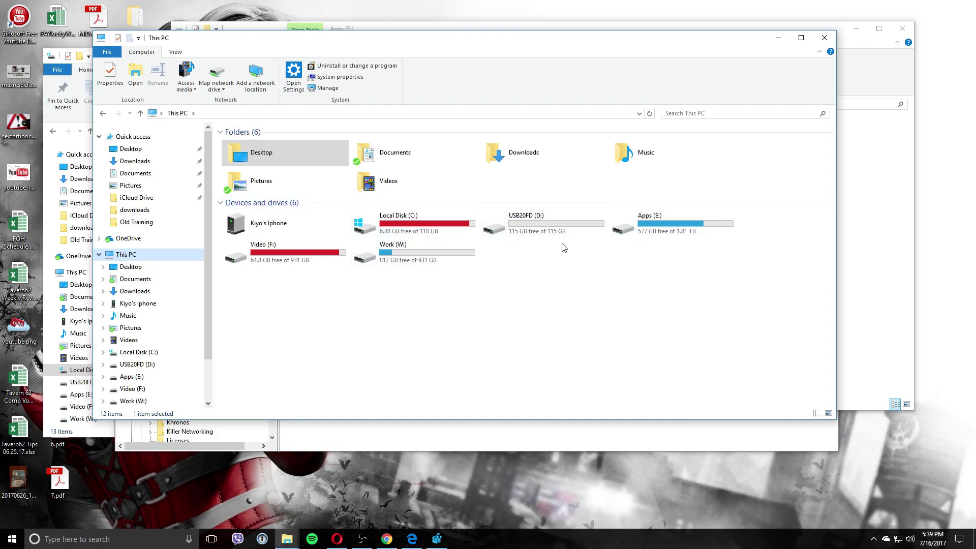
- Select the drive tiles D:, E:, F:, W: in turn, ending on Local Disk (C:)
left_click(557, 230)
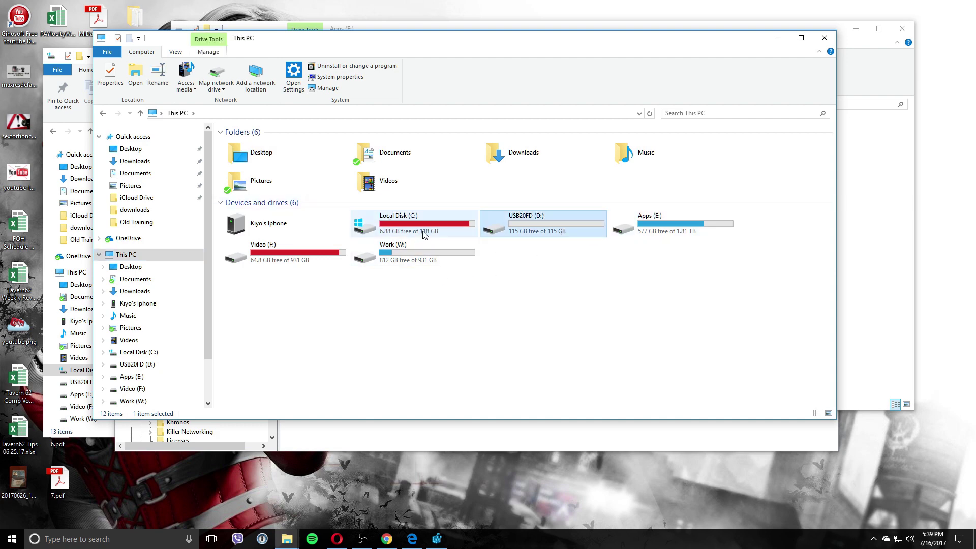
left_click(676, 234)
left_click(326, 257)
left_click(420, 263)
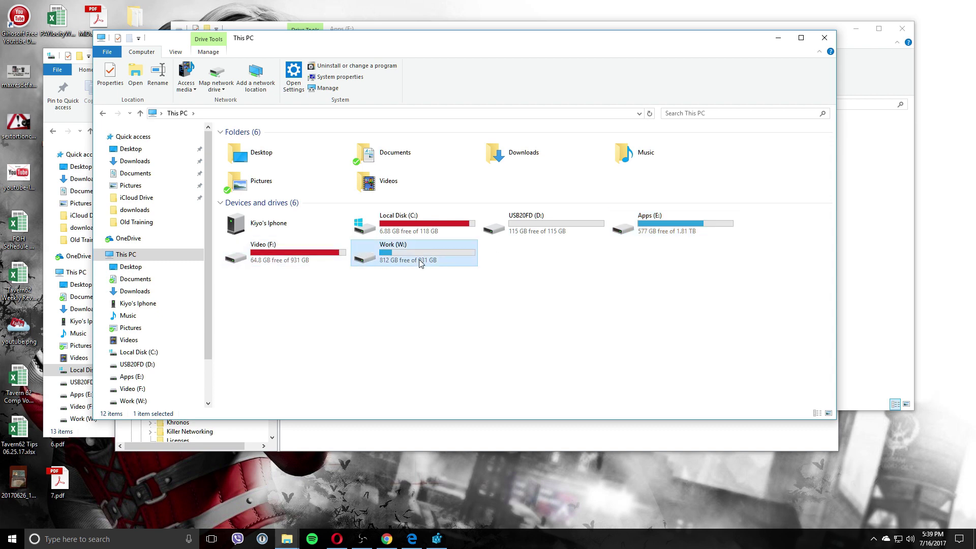
left_click(407, 227)
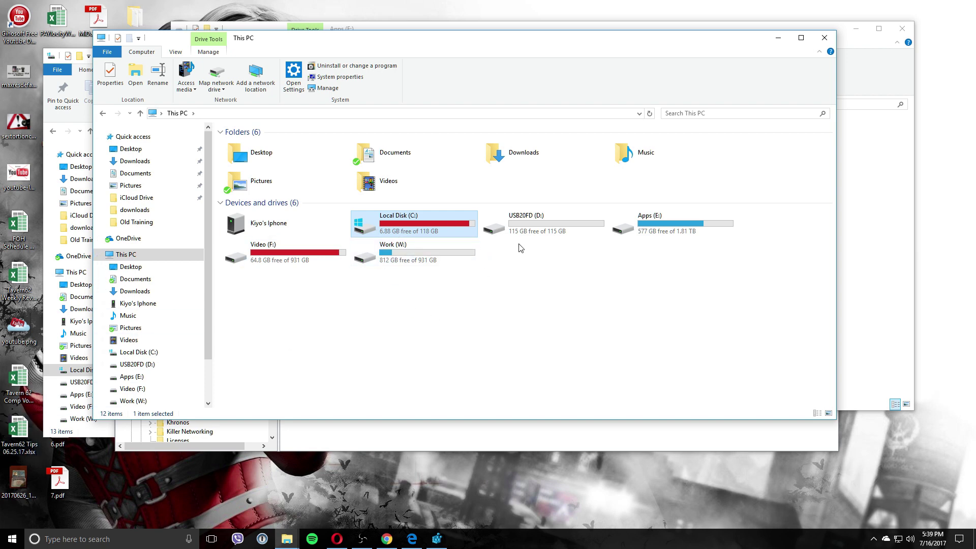
left_click(686, 236)
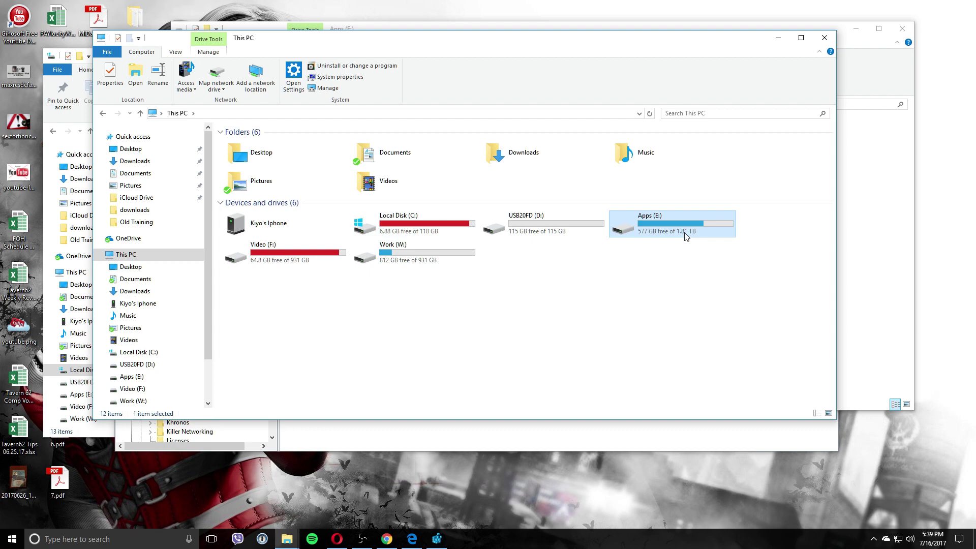
double_click(692, 233)
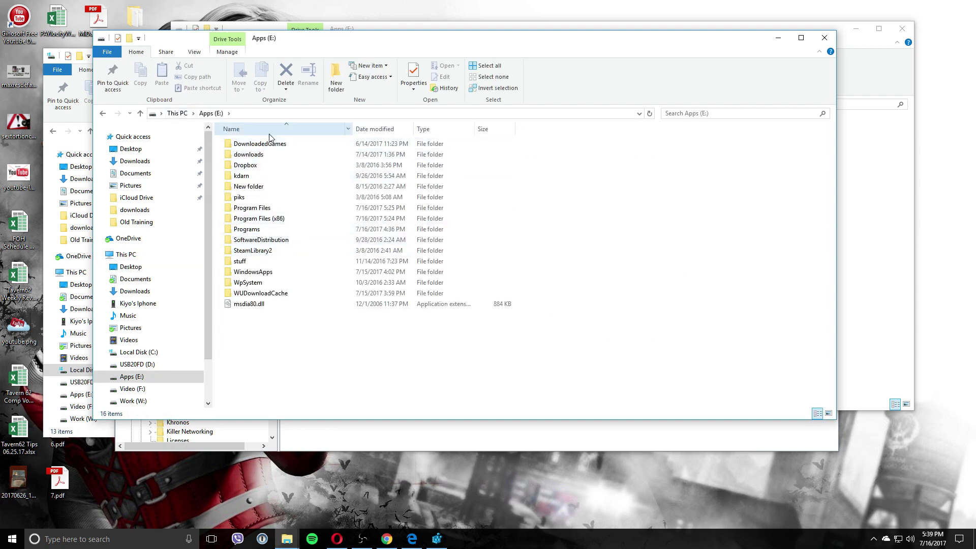
left_click(331, 155)
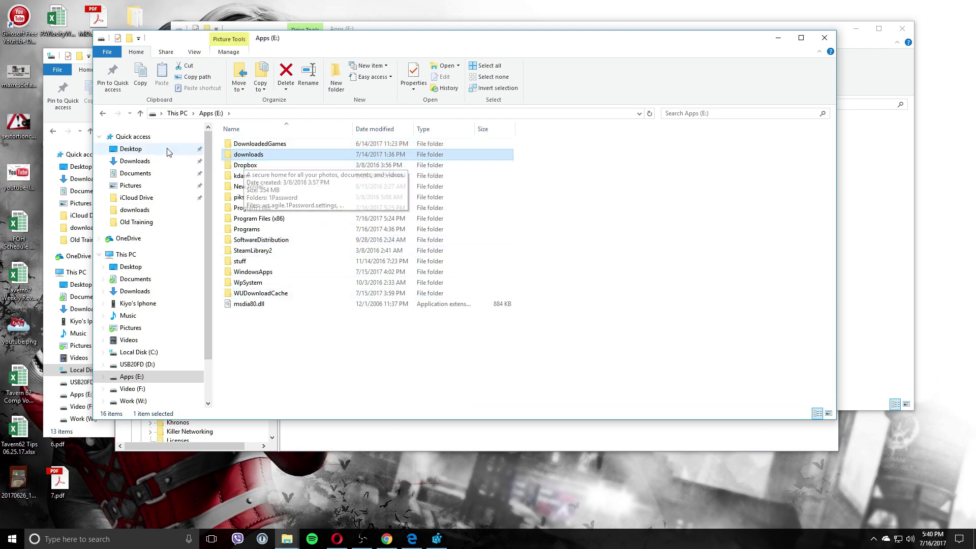
left_click(103, 113)
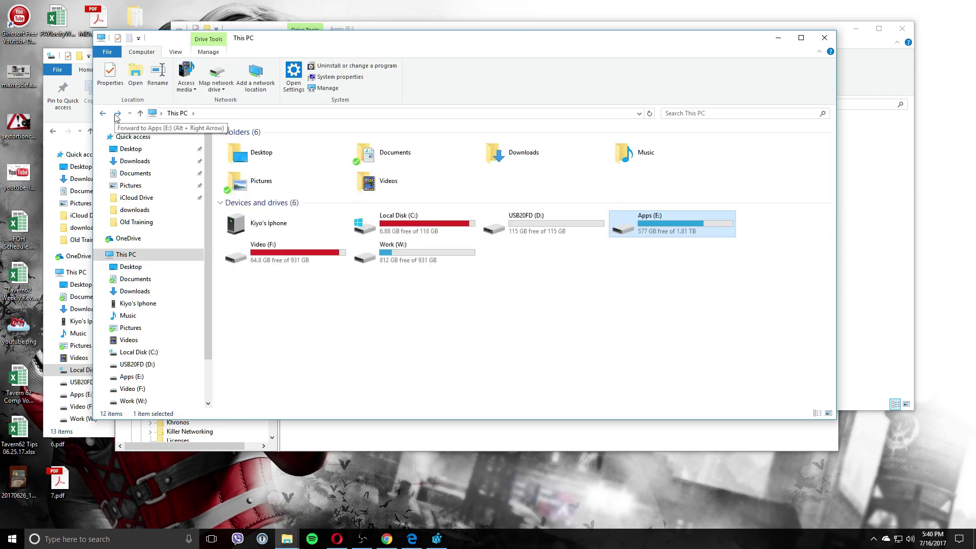
left_click(287, 255)
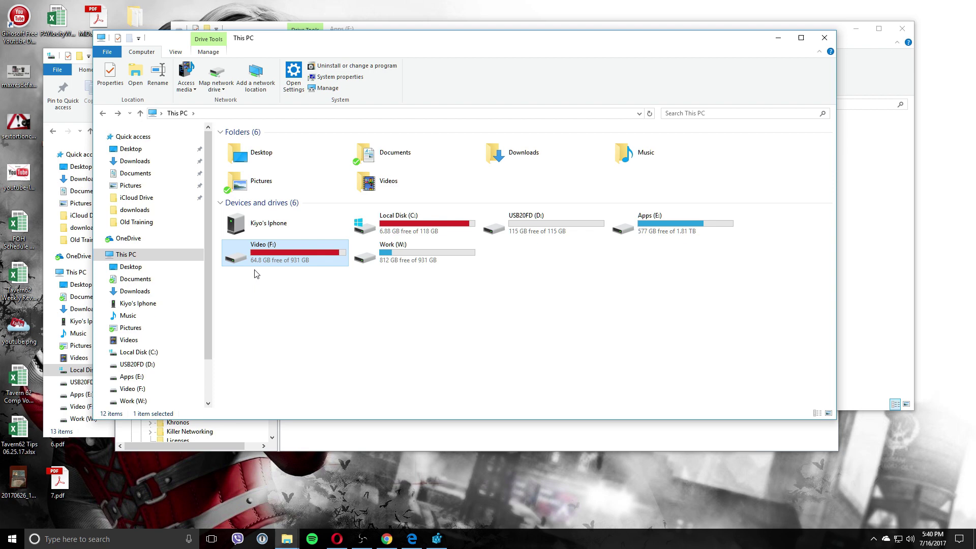
double_click(406, 259)
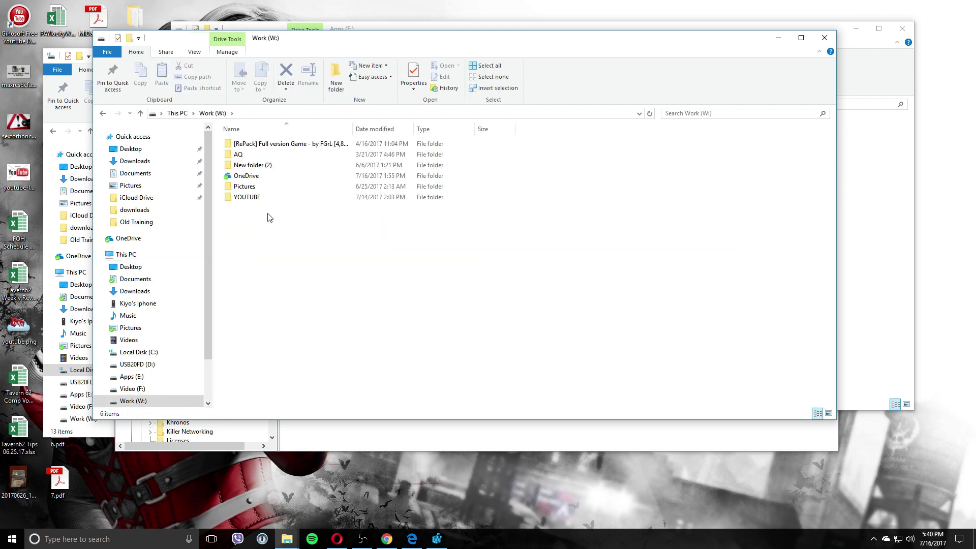
double_click(260, 198)
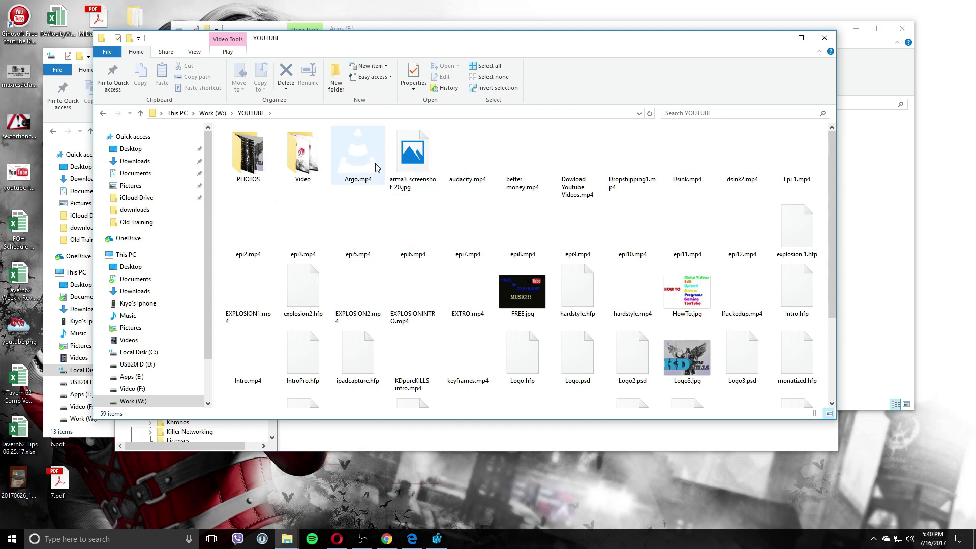
scroll(377, 167, "down", 2)
scroll(392, 223, "up", 2)
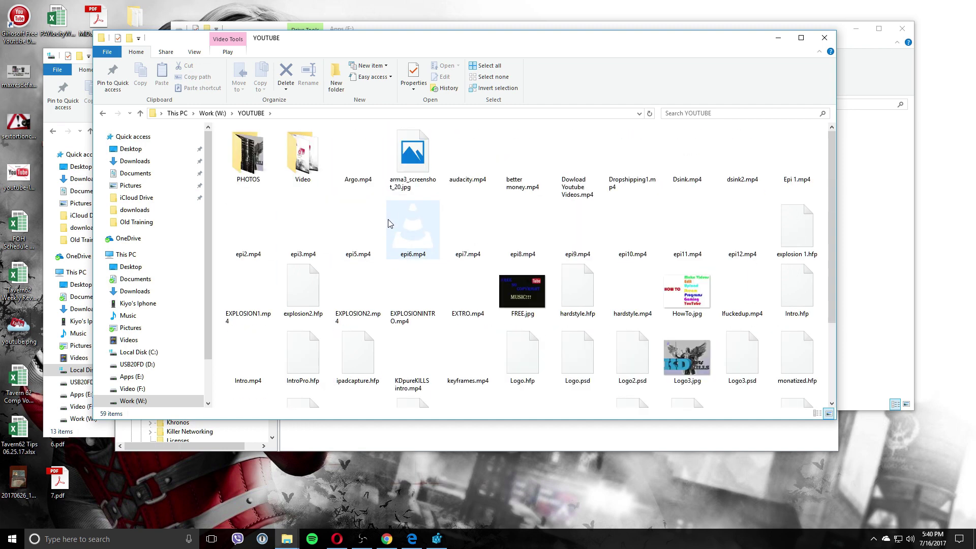
left_click(104, 113)
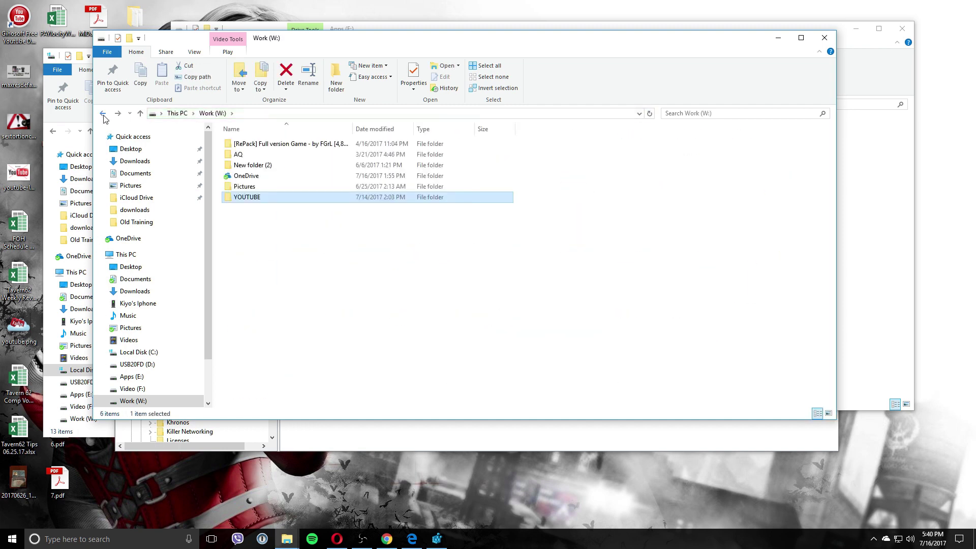
left_click(103, 114)
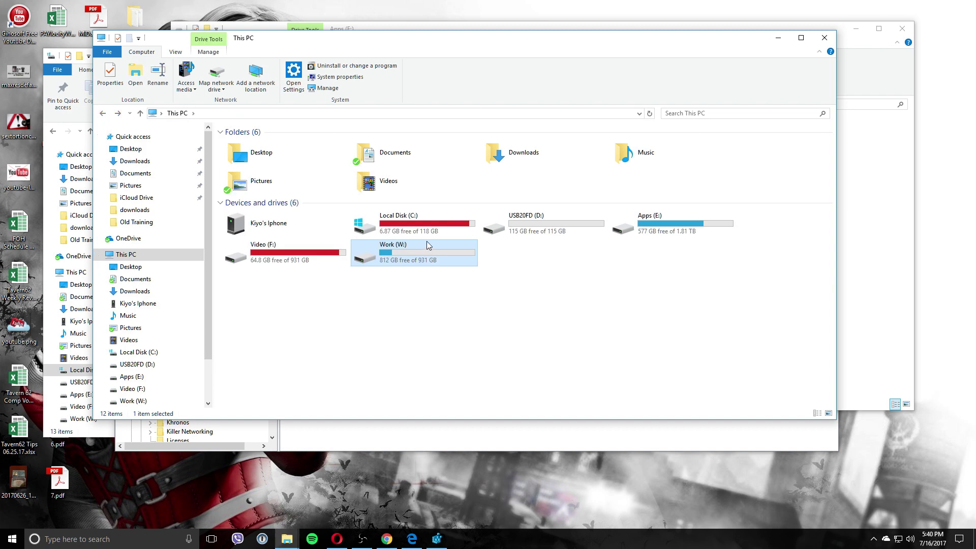
left_click(438, 227)
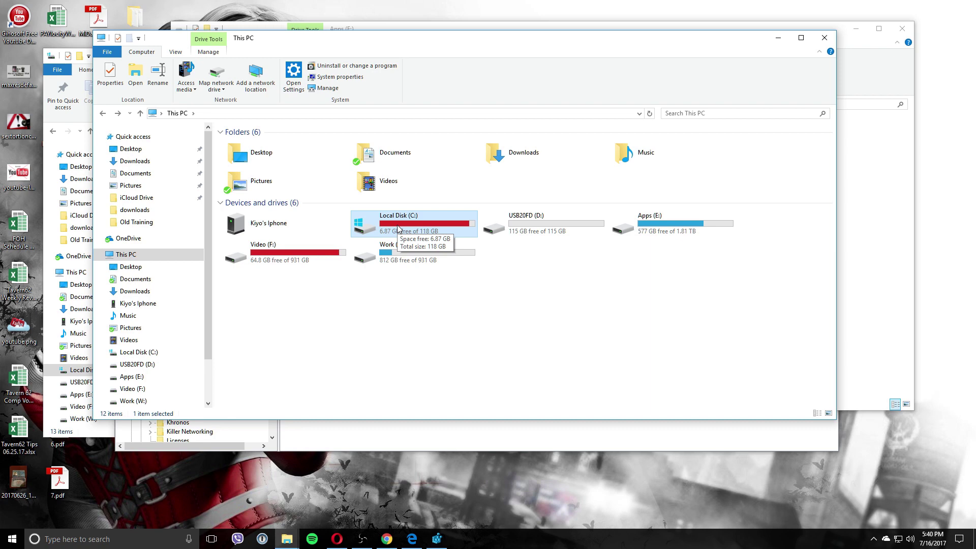
left_click(688, 229)
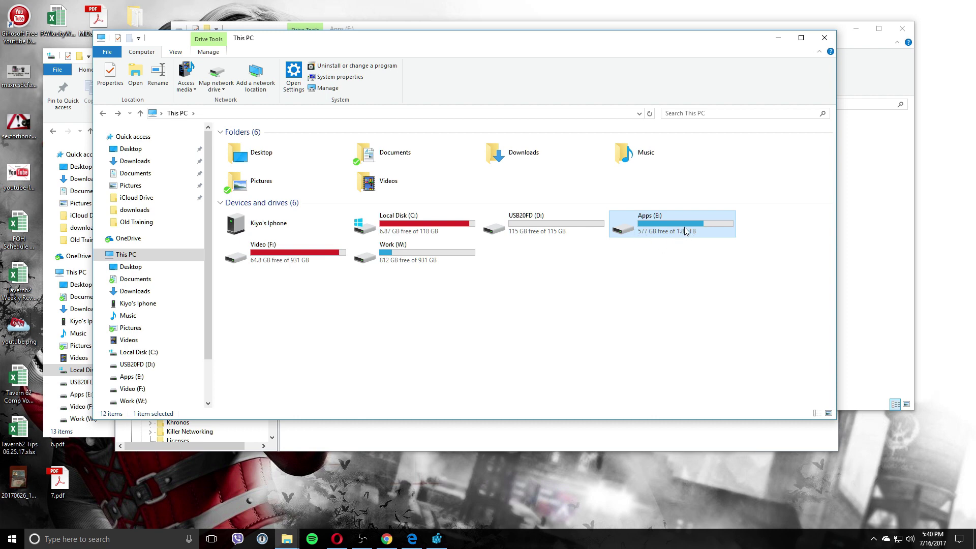
left_click(446, 226)
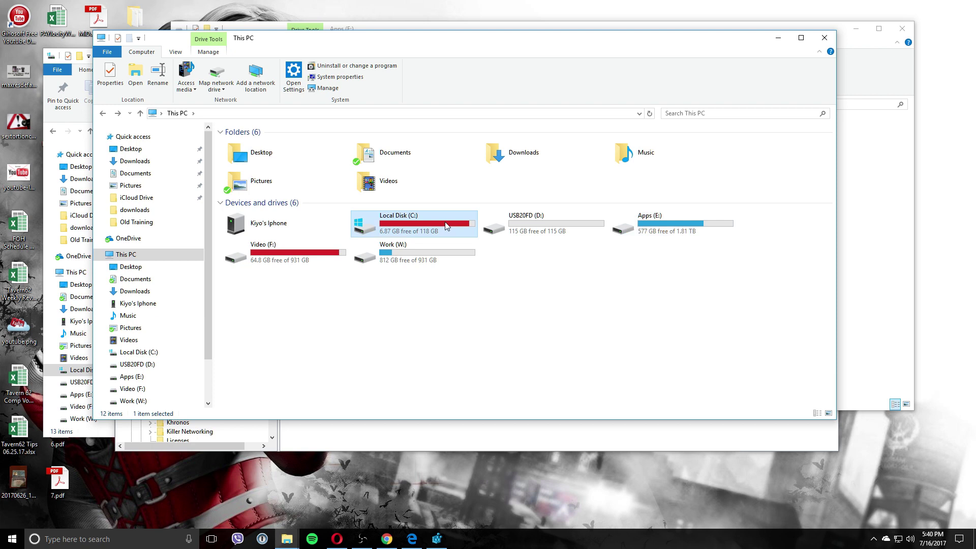
left_click(393, 194)
right_click(382, 180)
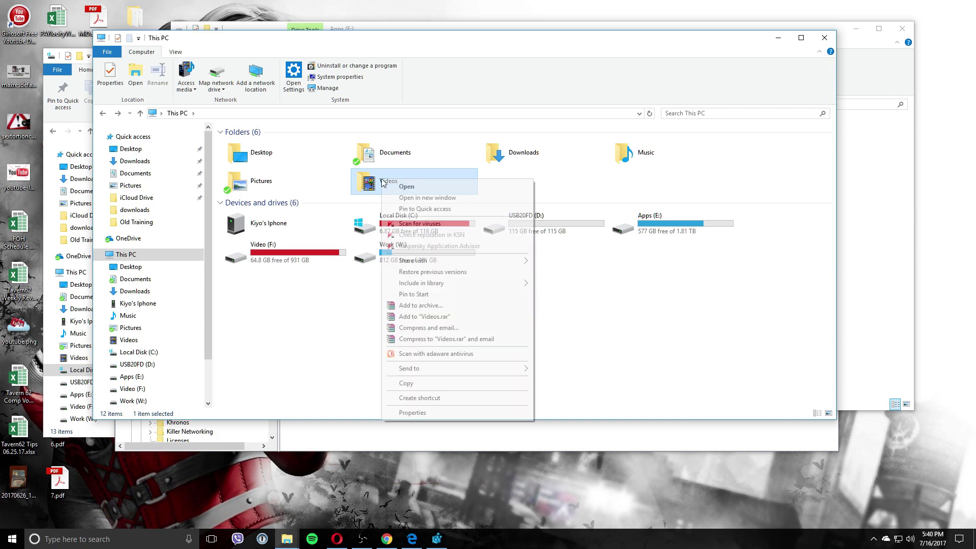
left_click(311, 131)
left_click(338, 157)
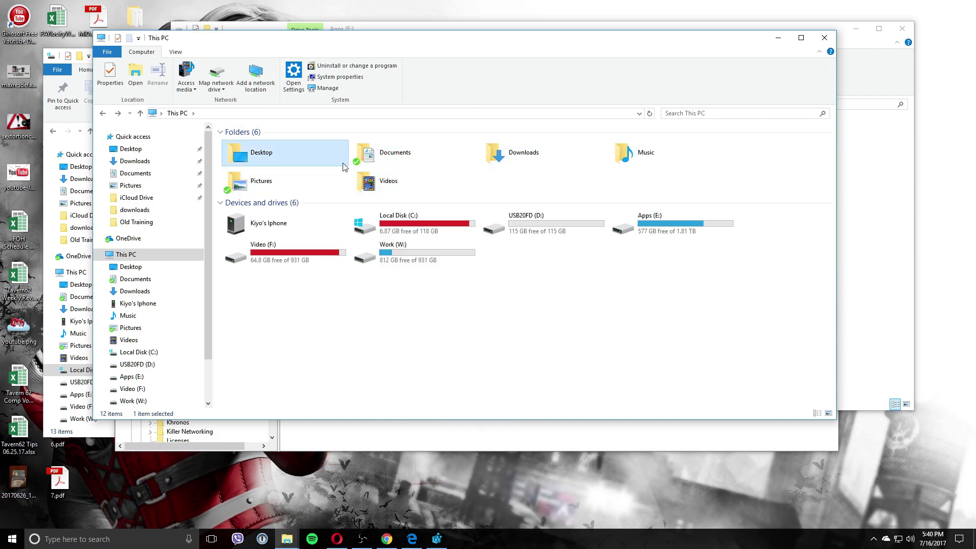
left_click(382, 164)
left_click(501, 164)
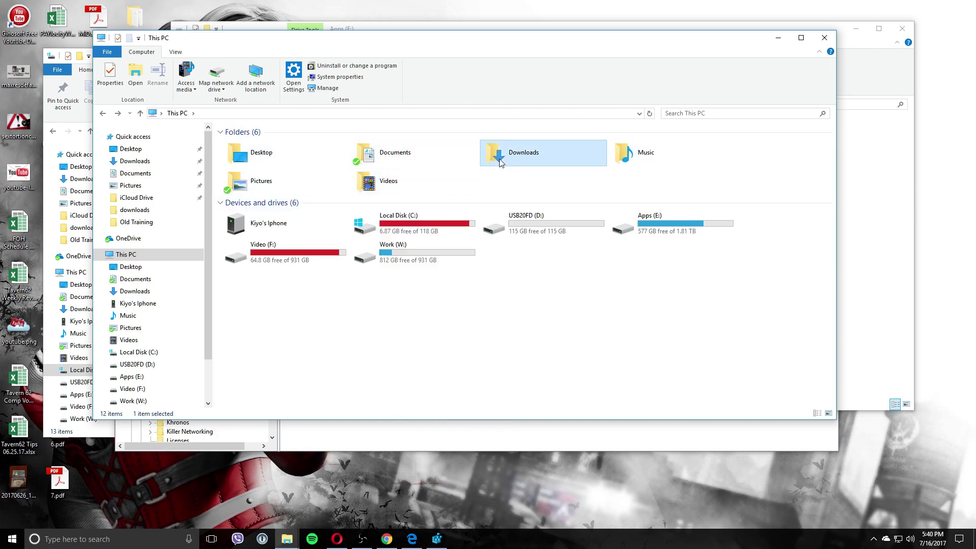
left_click(632, 160)
right_click(377, 181)
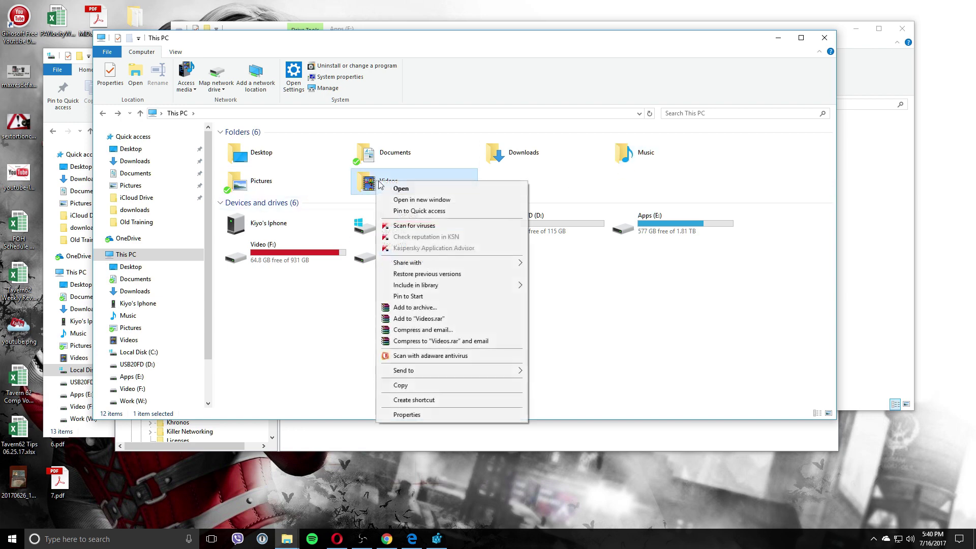
left_click(428, 415)
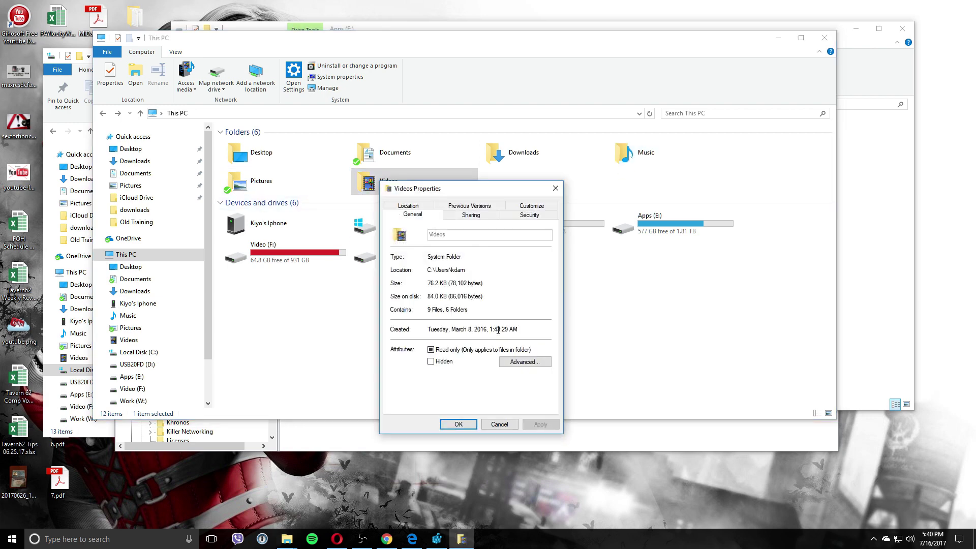
left_click_drag(502, 193, 450, 119)
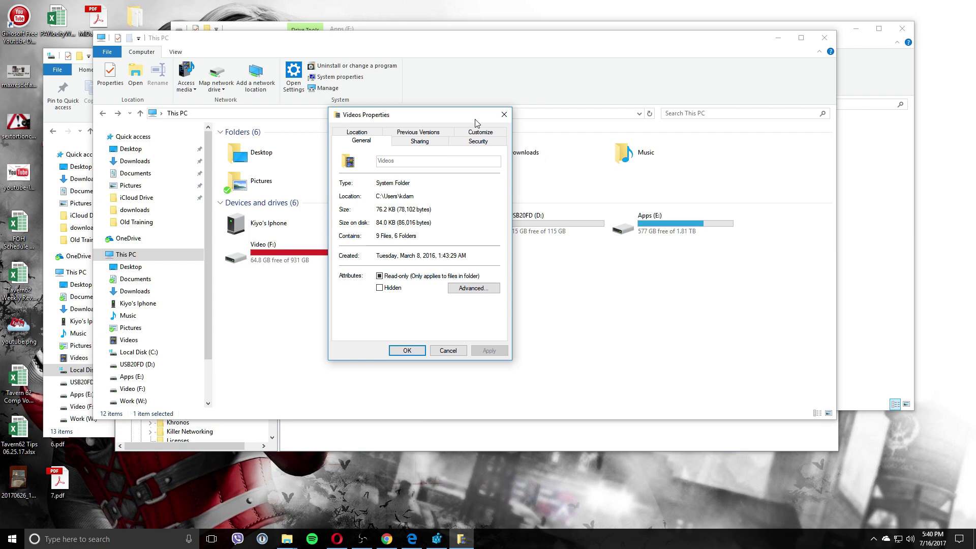
left_click(364, 135)
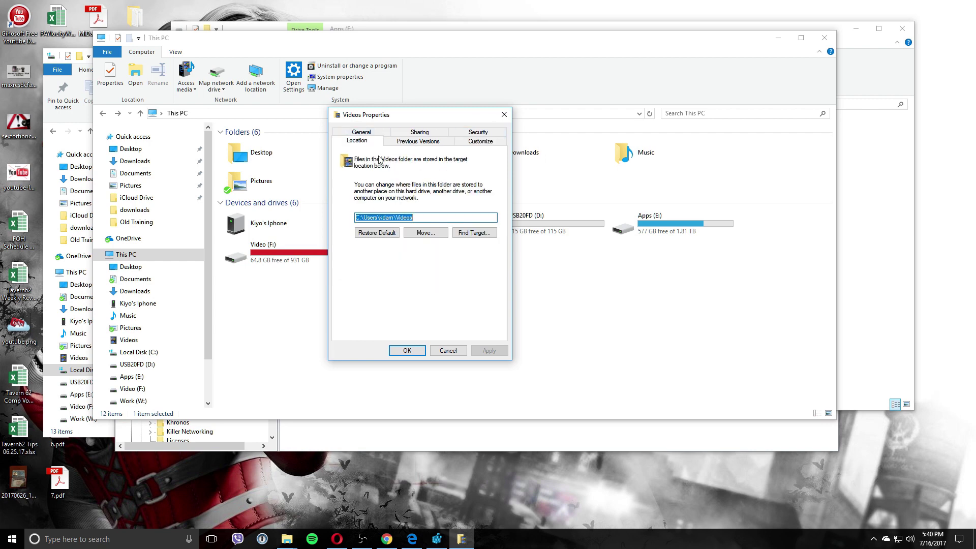
left_click(362, 217)
left_click_drag(452, 219, 351, 218)
left_click(504, 114)
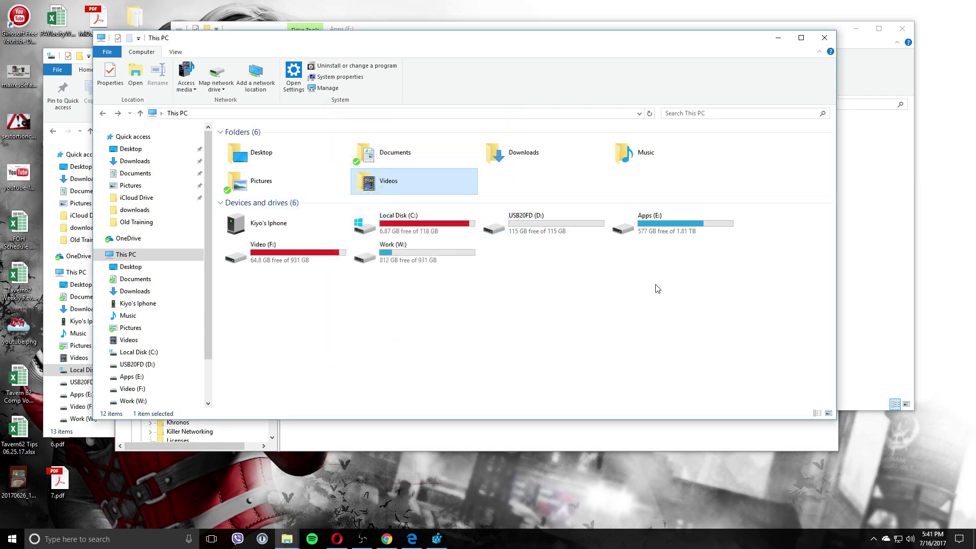
- Open Local Disk (C:) and review the Program Files folder's Properties, cancelling without changes
left_click(424, 232)
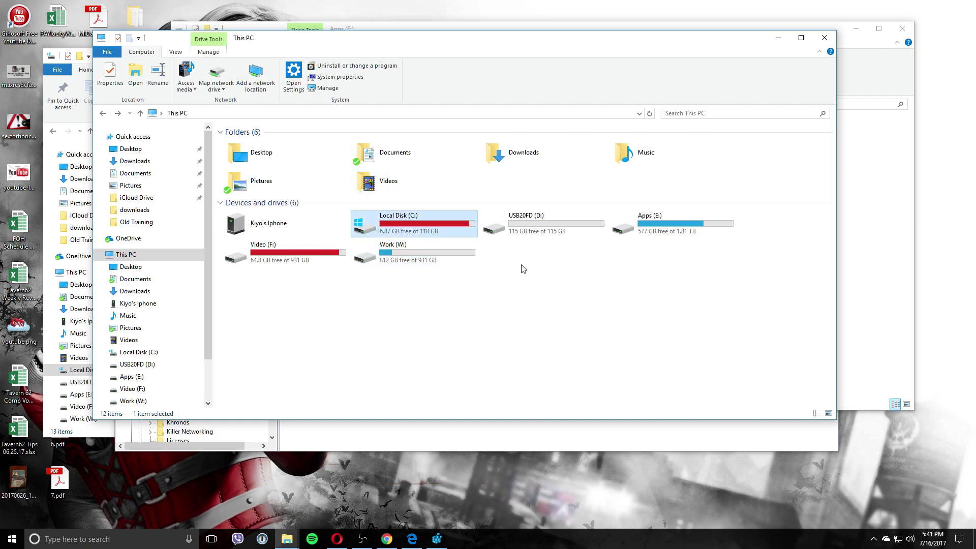
double_click(441, 232)
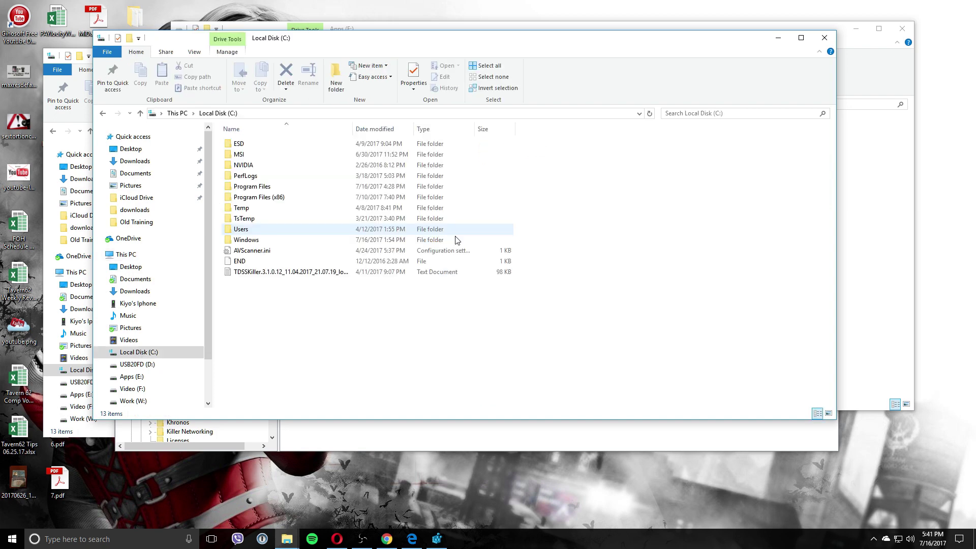
left_click(267, 188)
right_click(267, 191)
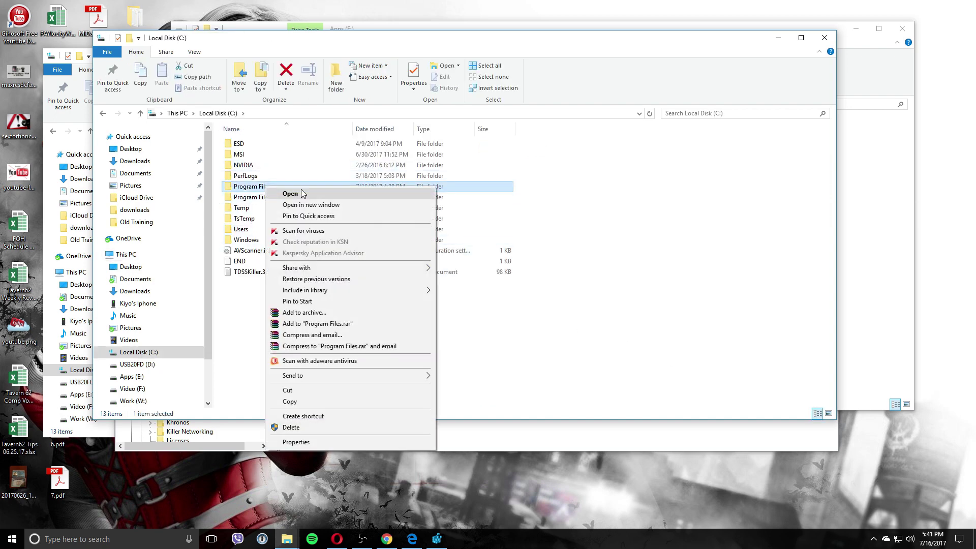
left_click(324, 444)
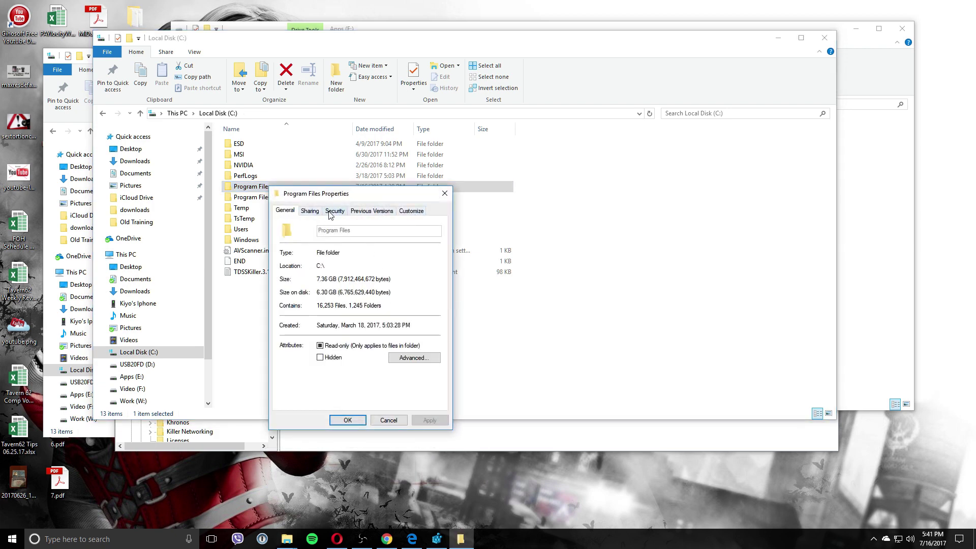
left_click(416, 210)
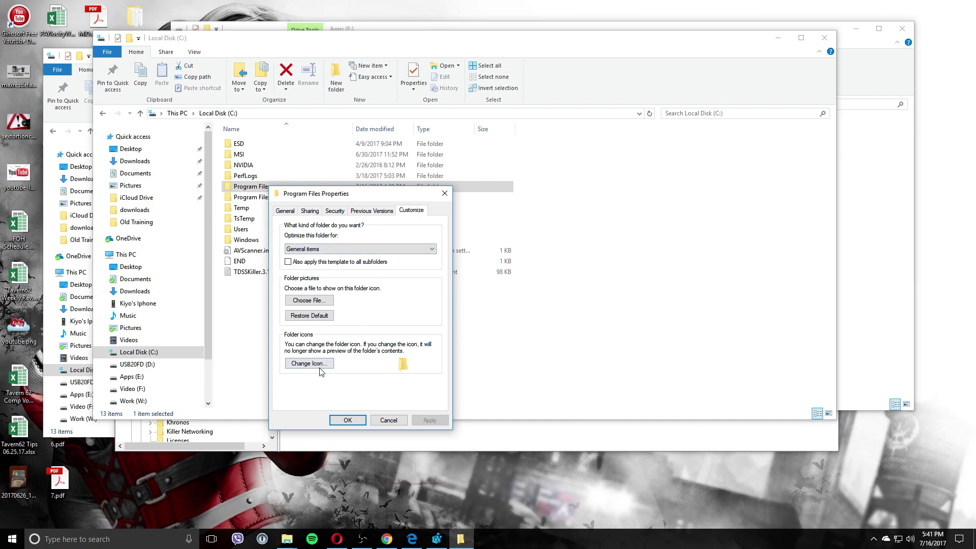
left_click(387, 422)
- Rearrange the Explorer windows and select the Program Files (x86) folder on Local Disk (C:)
left_click(675, 150)
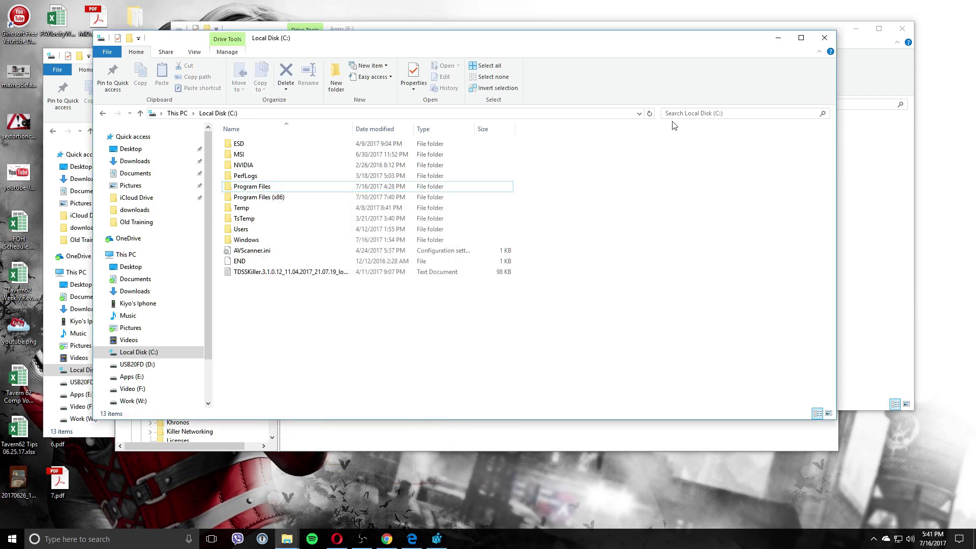
left_click_drag(561, 46, 598, 57)
left_click(858, 51)
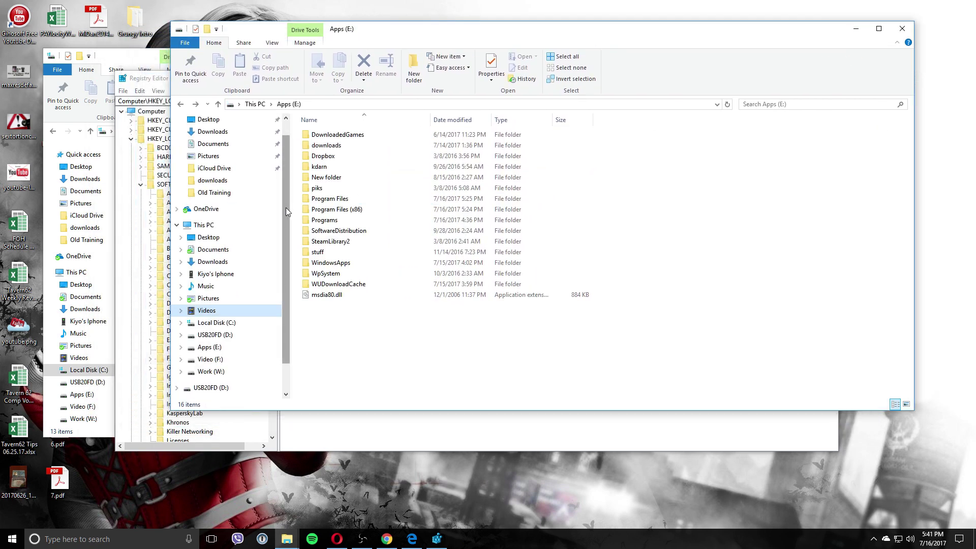
left_click_drag(506, 38, 629, 31)
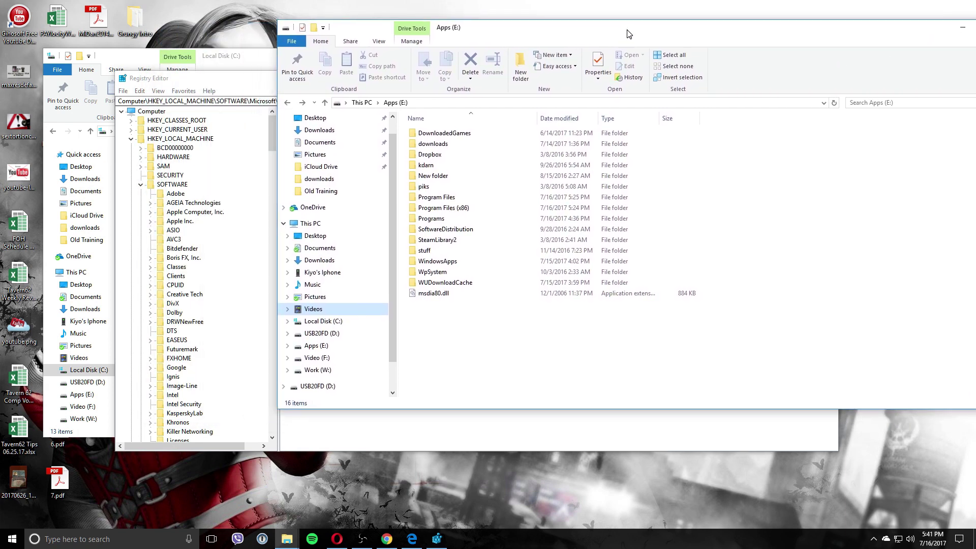
left_click(260, 62)
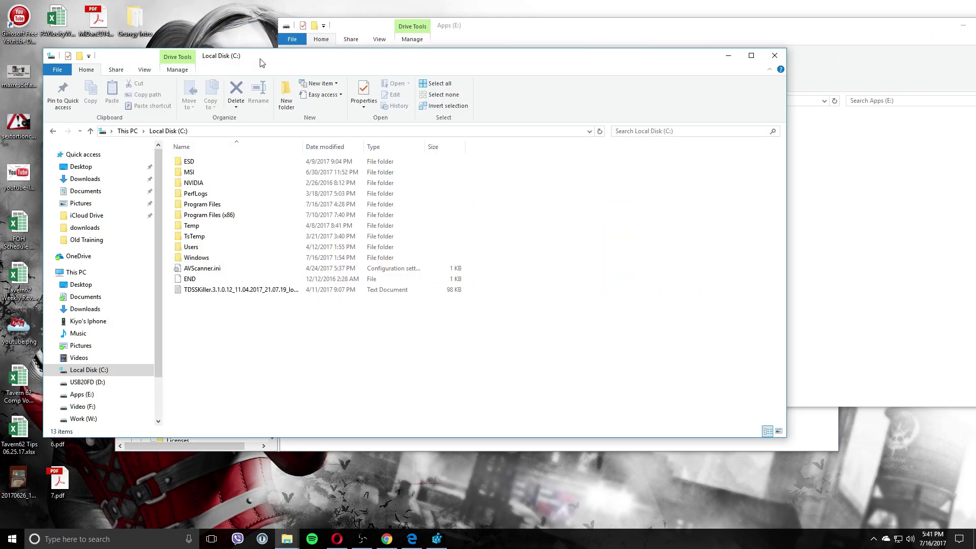
left_click(218, 214)
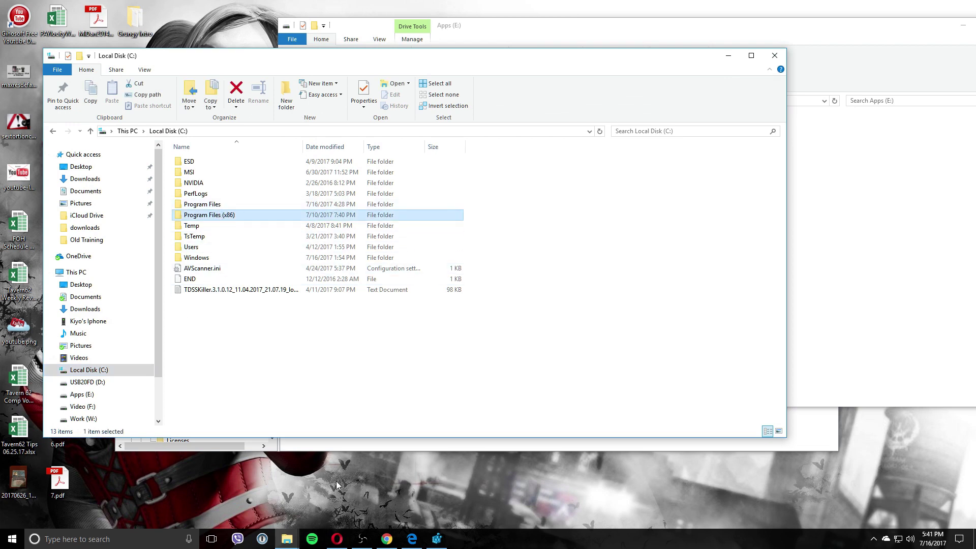
key("ctrl+shift+Escape")
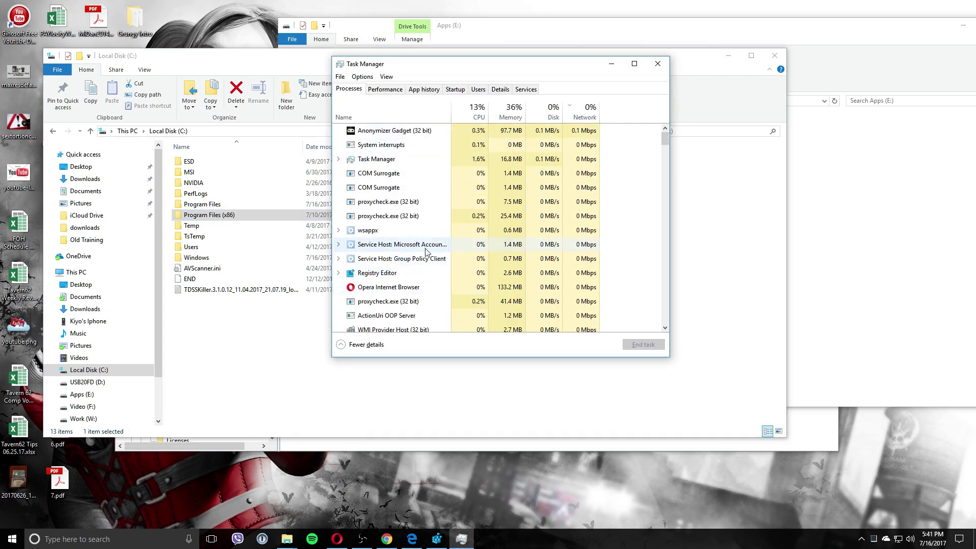
- End the Opera Internet Browser and Microsoft Edge processes in Task Manager
left_click(418, 288)
left_click(642, 344)
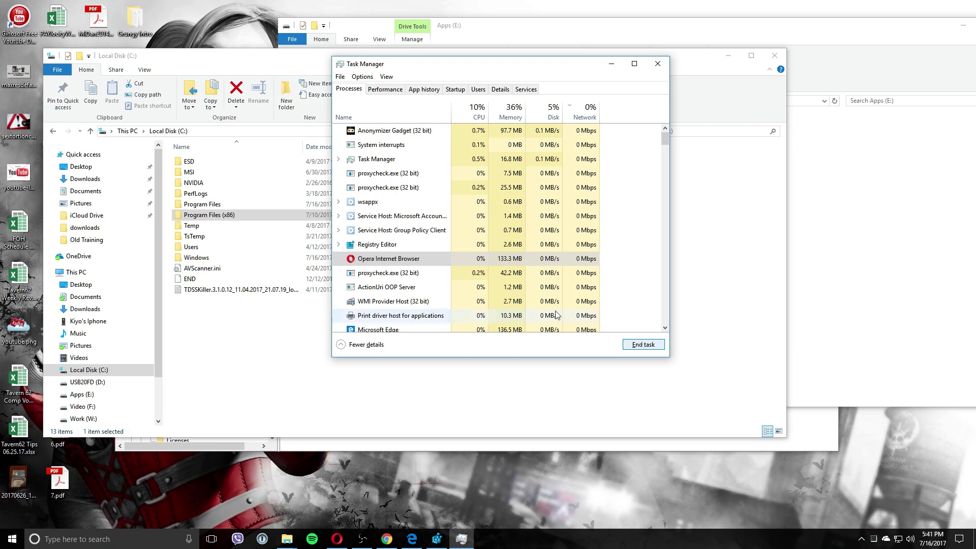
scroll(409, 295, "down", 2)
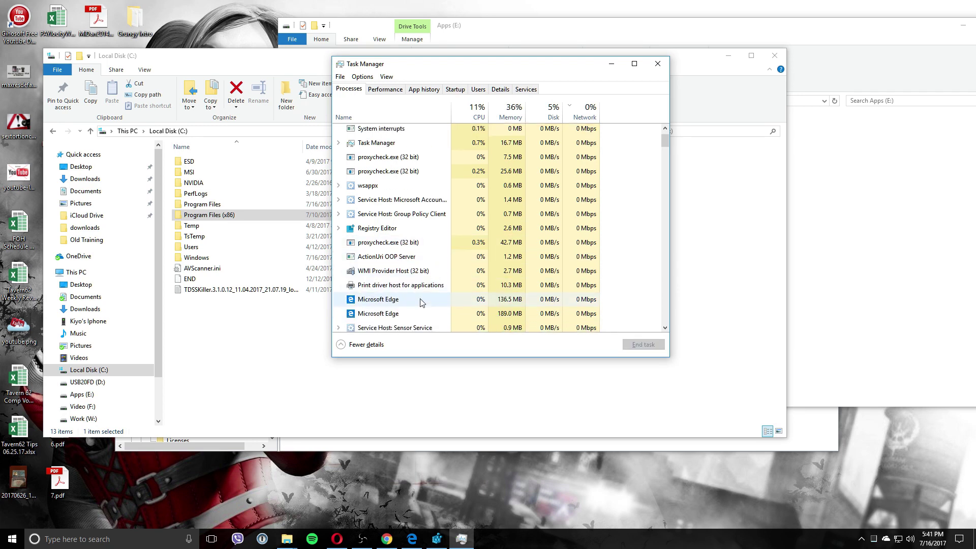
left_click(411, 300)
left_click(641, 345)
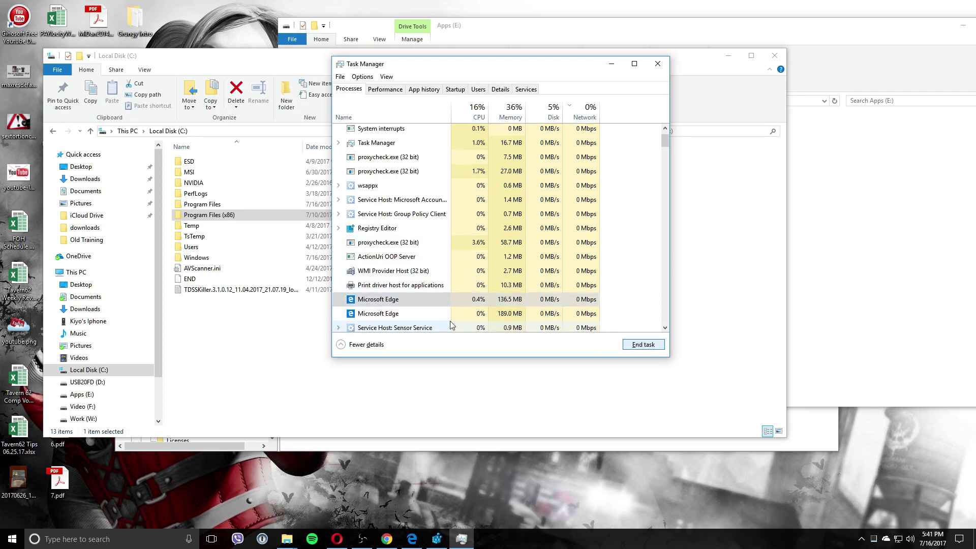
left_click(419, 311)
scroll(420, 311, "up", 1)
left_click(421, 299)
scroll(422, 300, "down", 1)
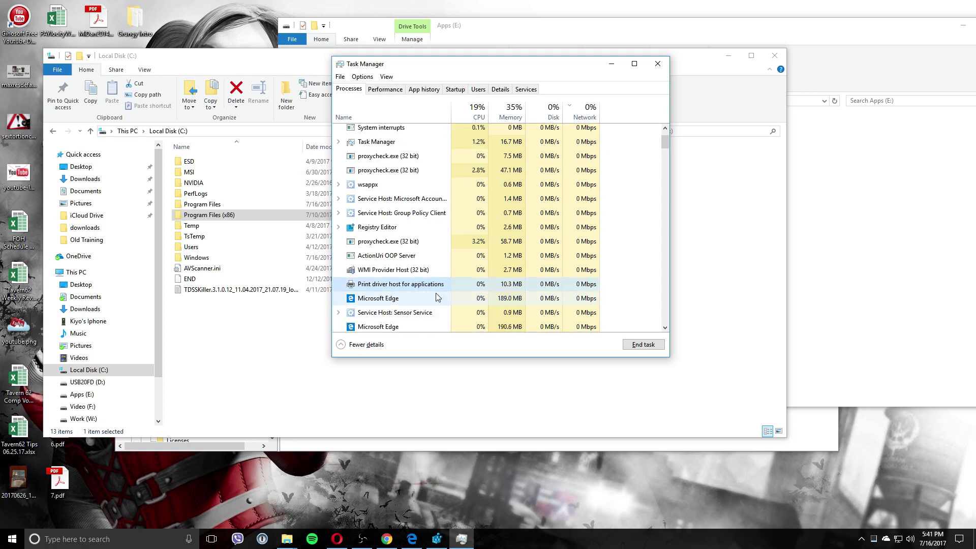
- Close the Microsoft Edge, Google Chrome and Opera windows from the taskbar, then close Task Manager
right_click(425, 542)
left_click(425, 517)
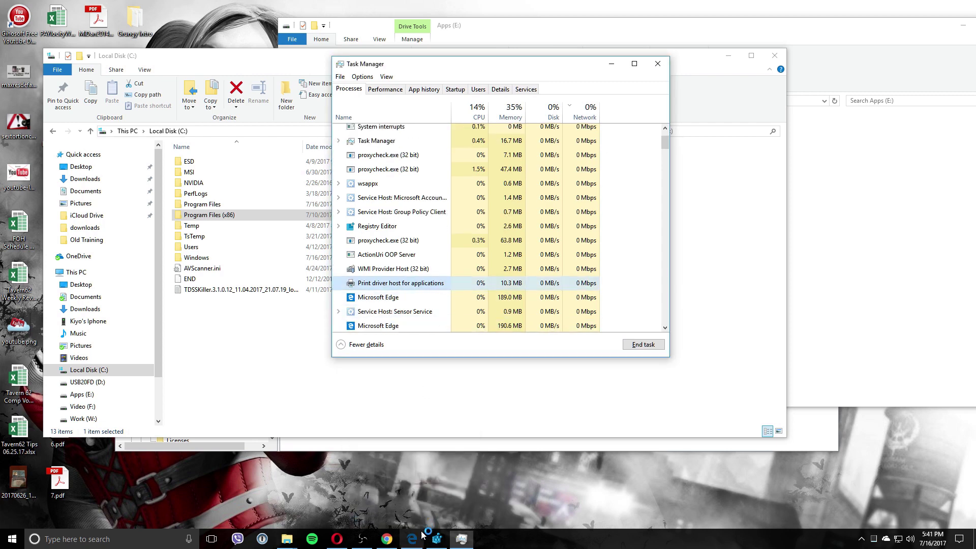
right_click(400, 538)
left_click(360, 517)
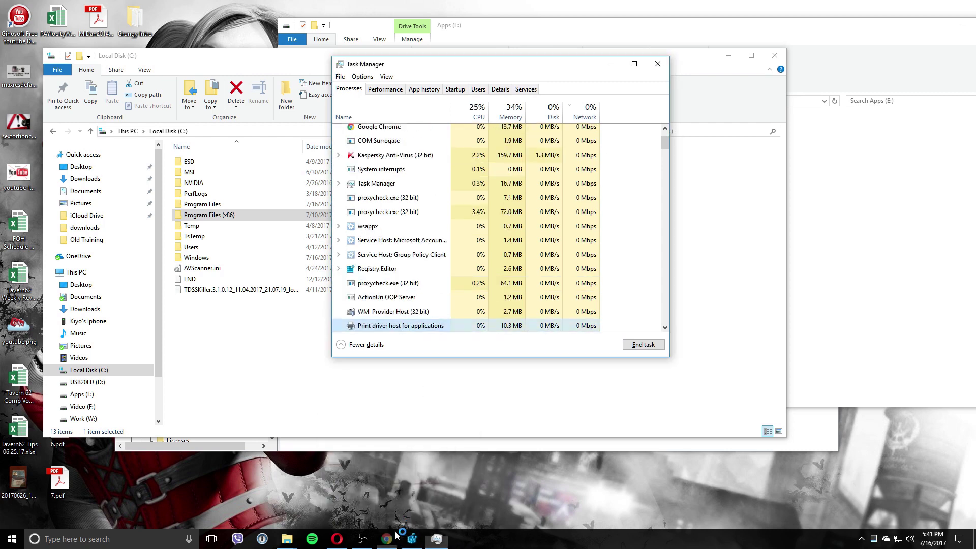
right_click(337, 539)
left_click(350, 518)
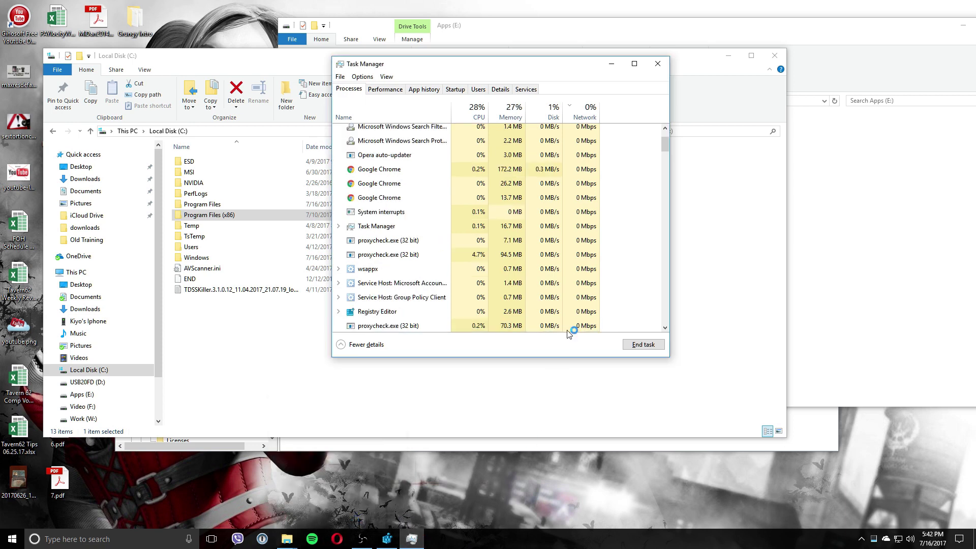
left_click(658, 63)
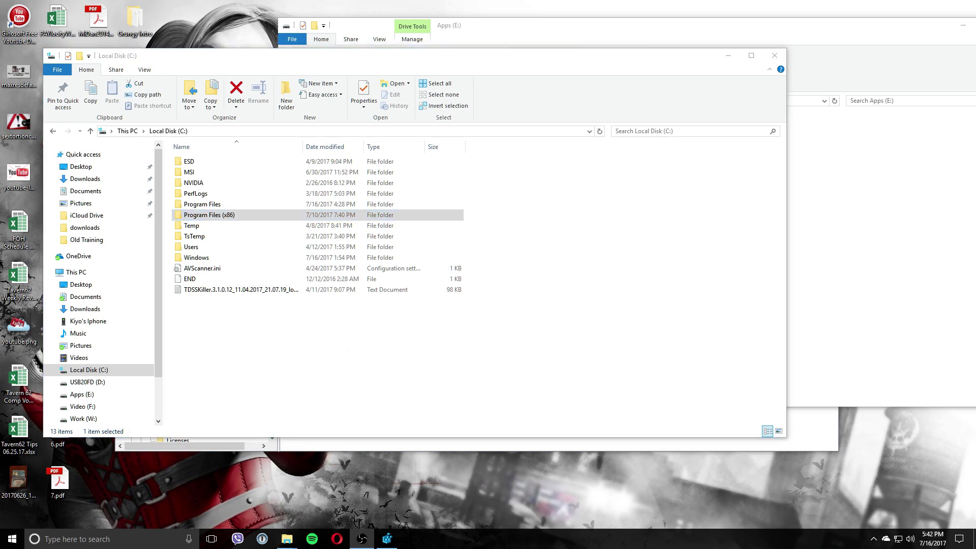
- Copy both Program Files and Program Files (x86) from Local Disk (C:)
left_click_drag(410, 61, 453, 58)
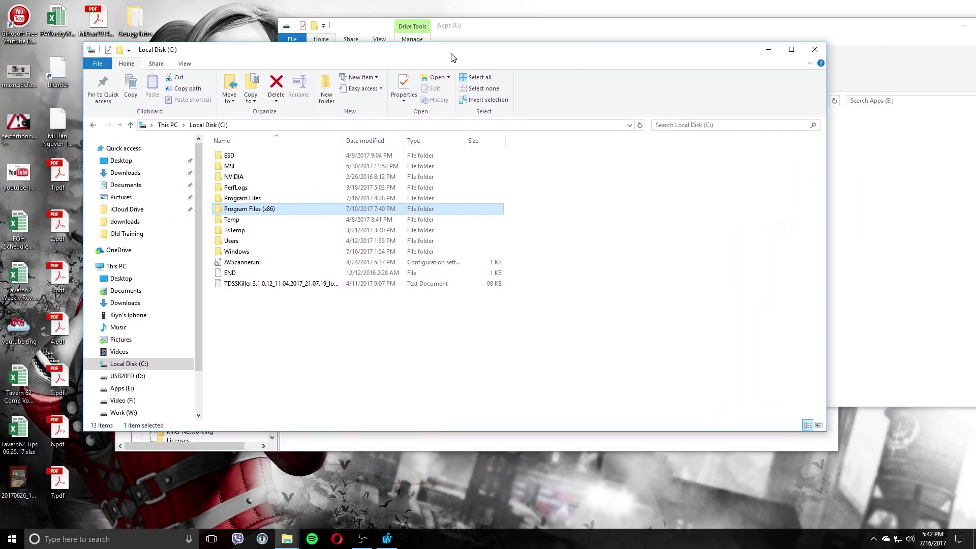
left_click(261, 200, "ctrl")
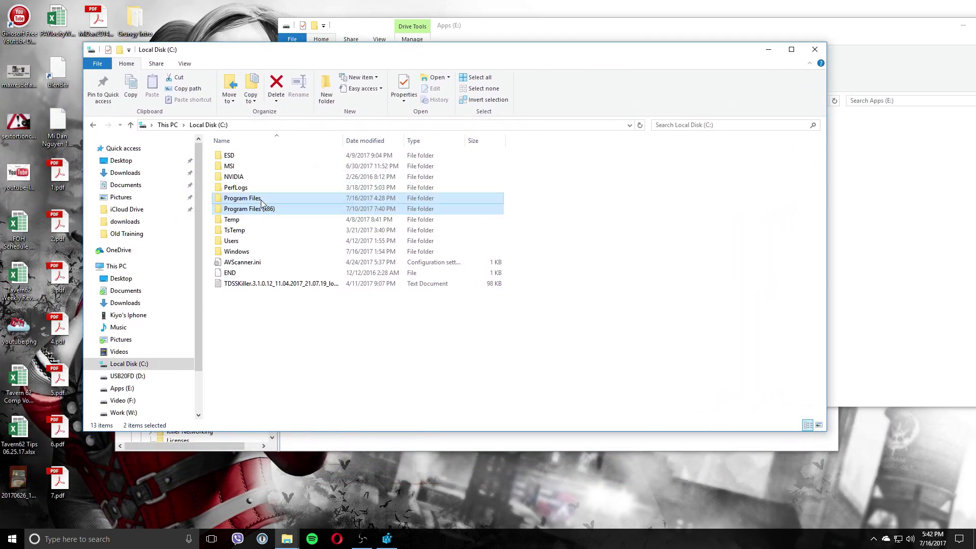
right_click(287, 207)
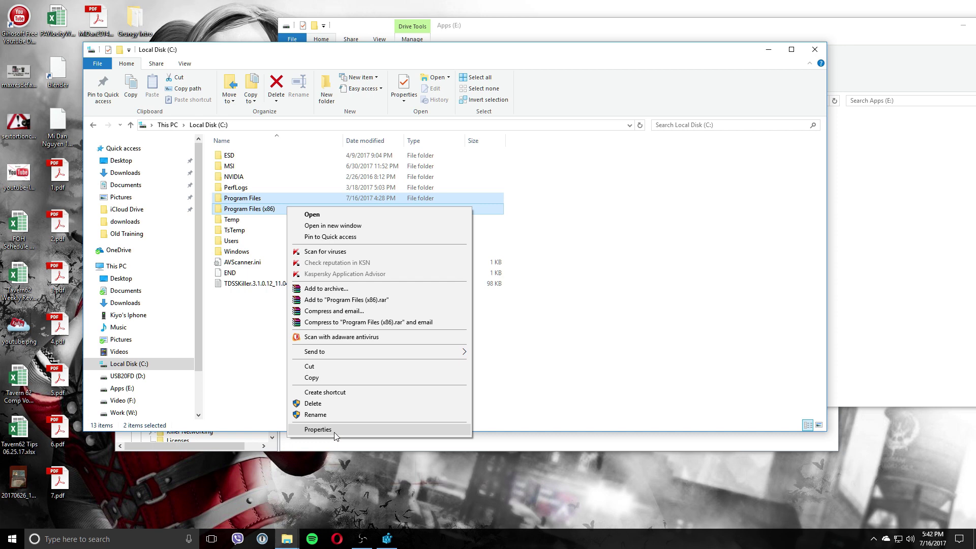
left_click(326, 379)
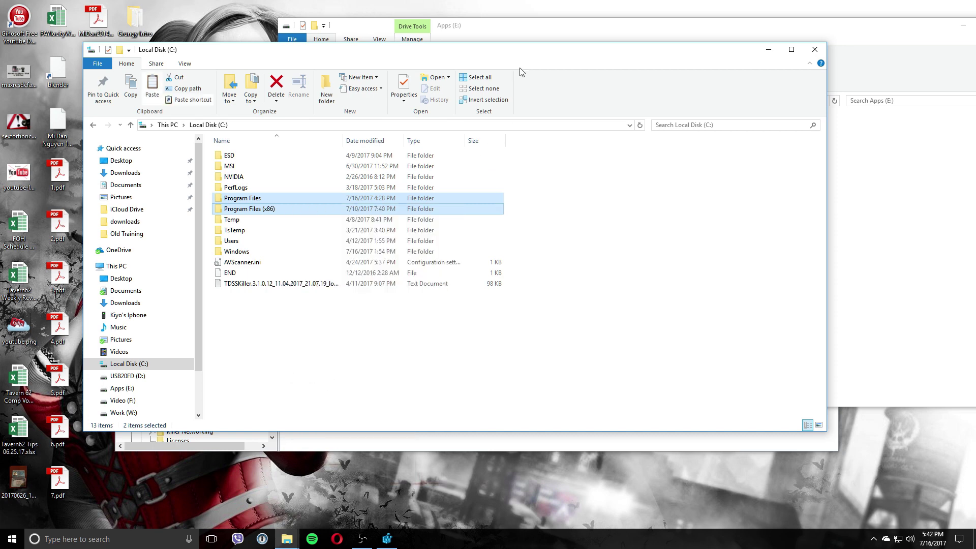
- Paste the Program Files folders into Apps (E:) and grant administrator permission to continue
left_click_drag(502, 55, 490, 102)
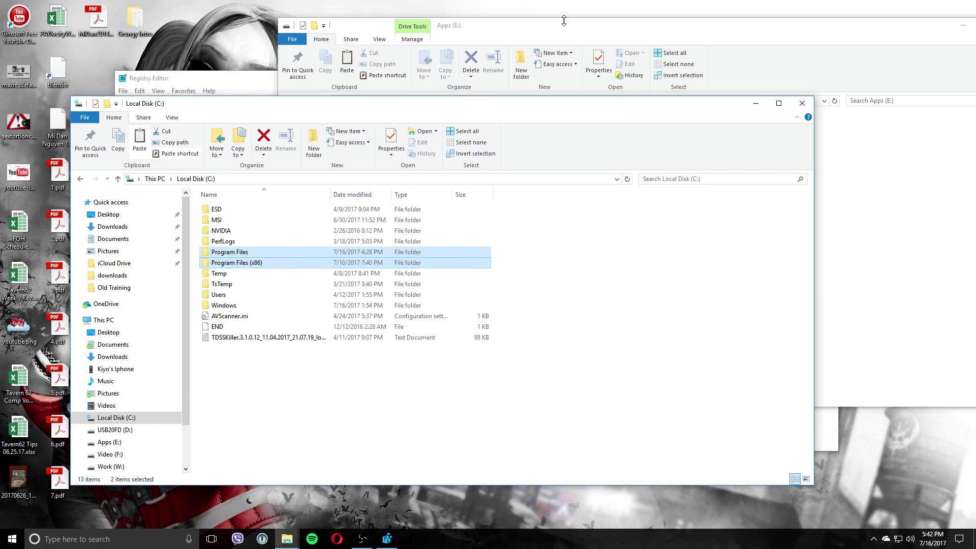
left_click(564, 20)
right_click(436, 319)
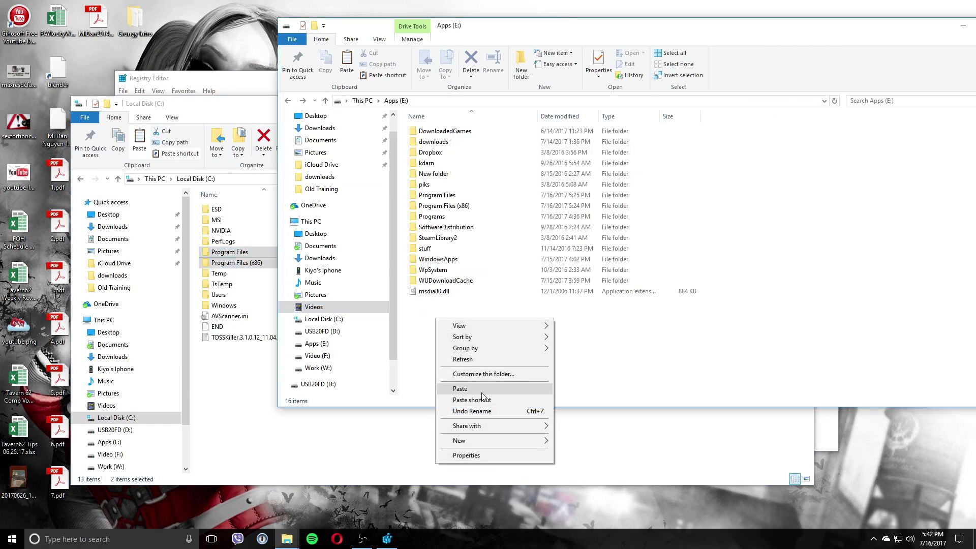
left_click(460, 389)
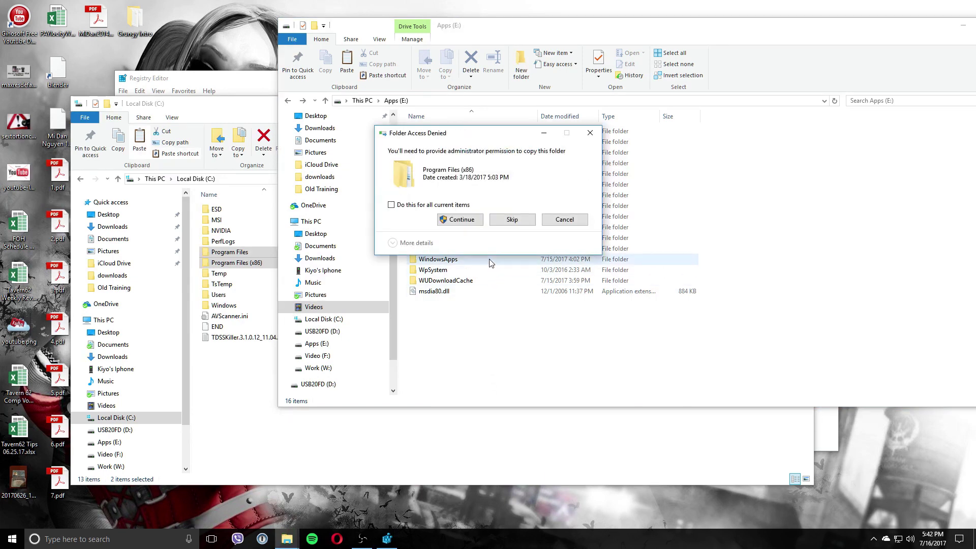
left_click(459, 219)
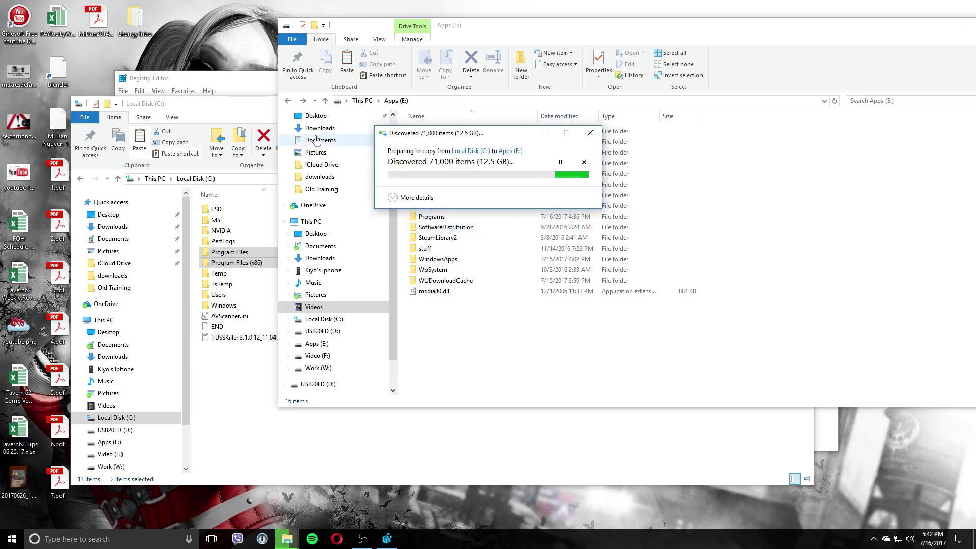
- Bring Registry Editor forward on the CurrentVersion key and arrange the Explorer windows while copying runs
mouse_move(260, 111)
left_mouse_down()
mouse_move(248, 70)
mouse_move(258, 100)
left_mouse_up()
key("alt+Tab")
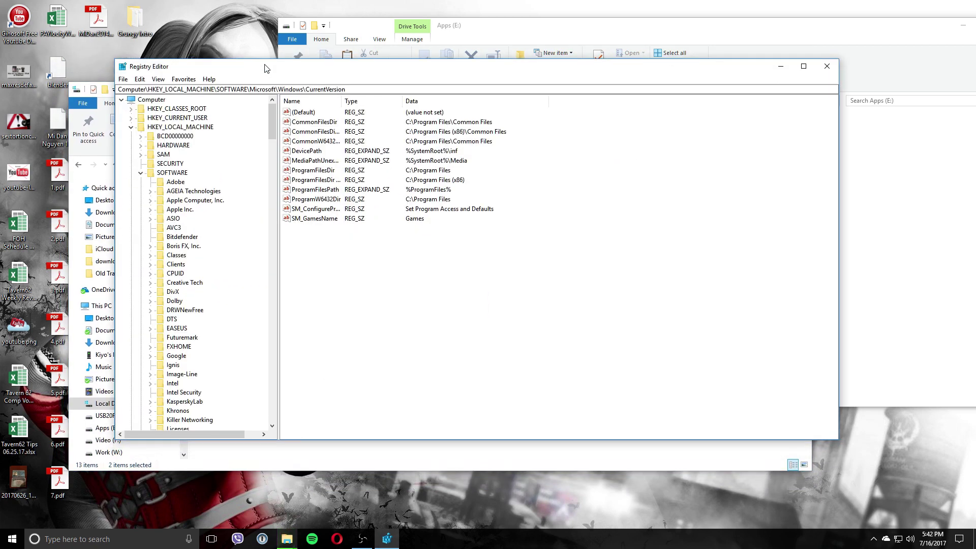
left_click(760, 37)
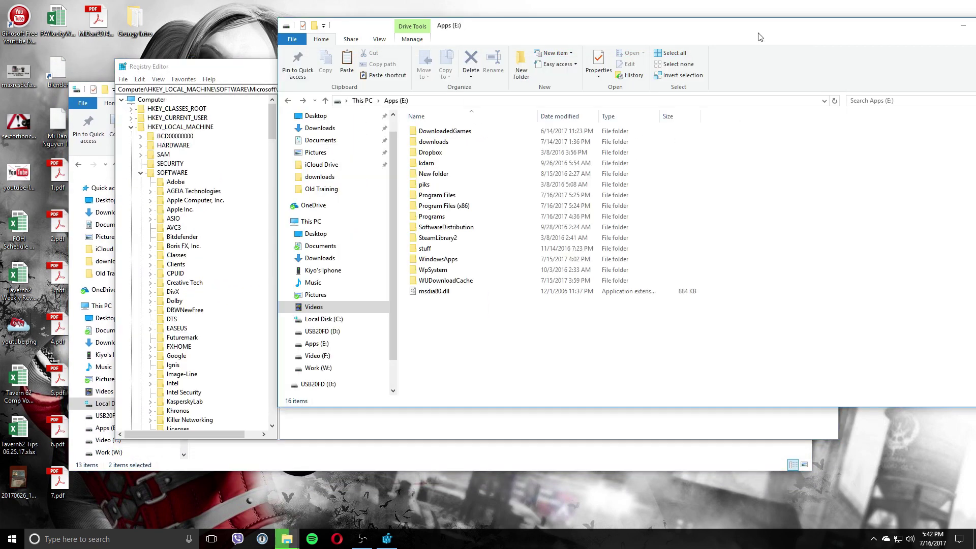
left_click(252, 69)
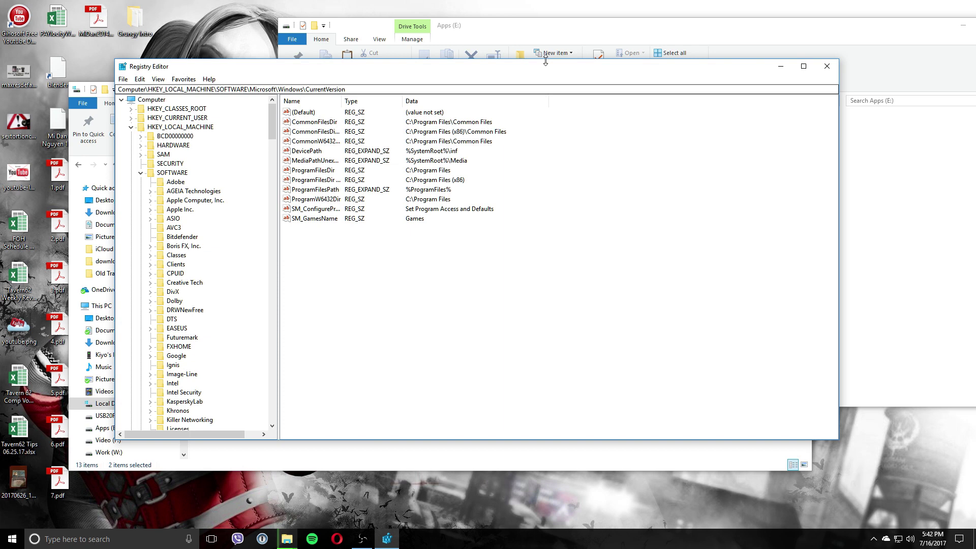
left_click_drag(545, 72, 596, 93)
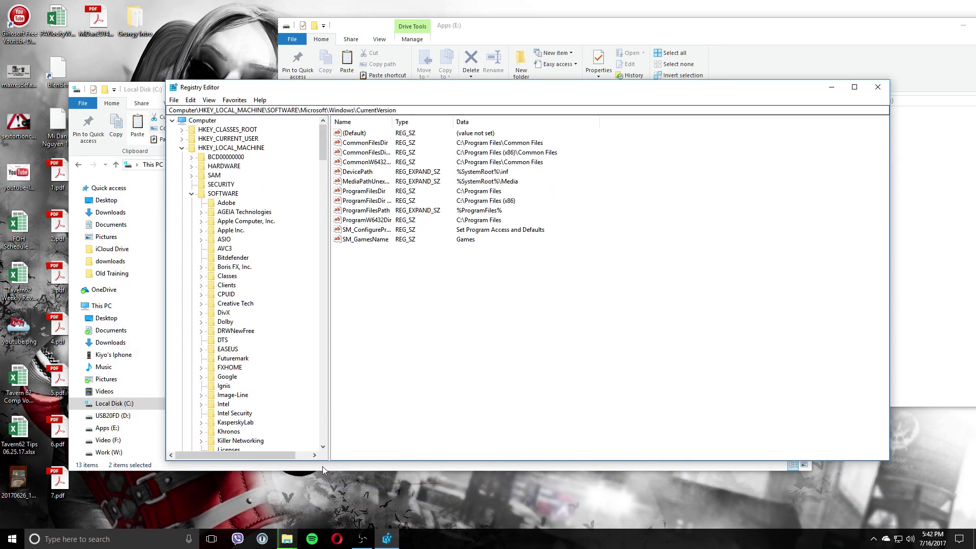
left_click(287, 540)
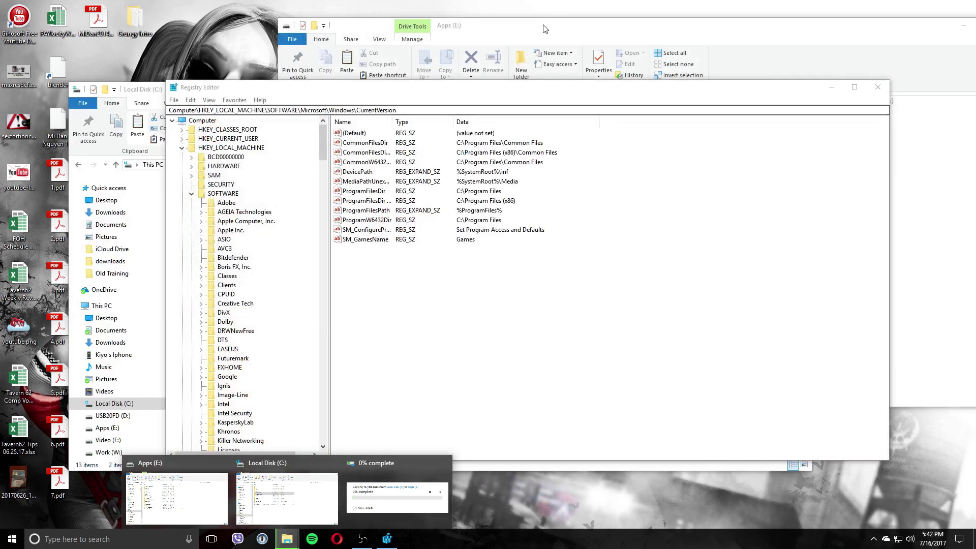
left_click_drag(539, 25, 432, 127)
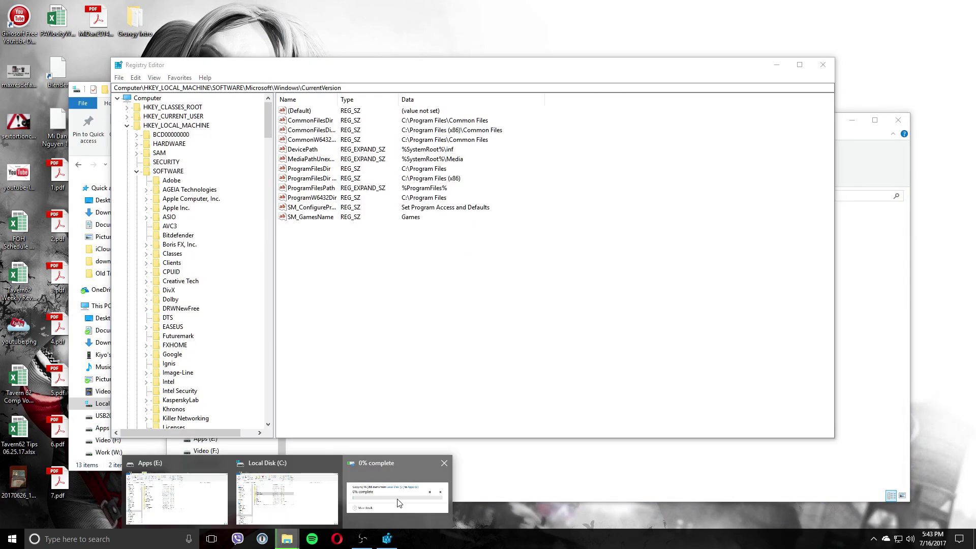
left_click(406, 486)
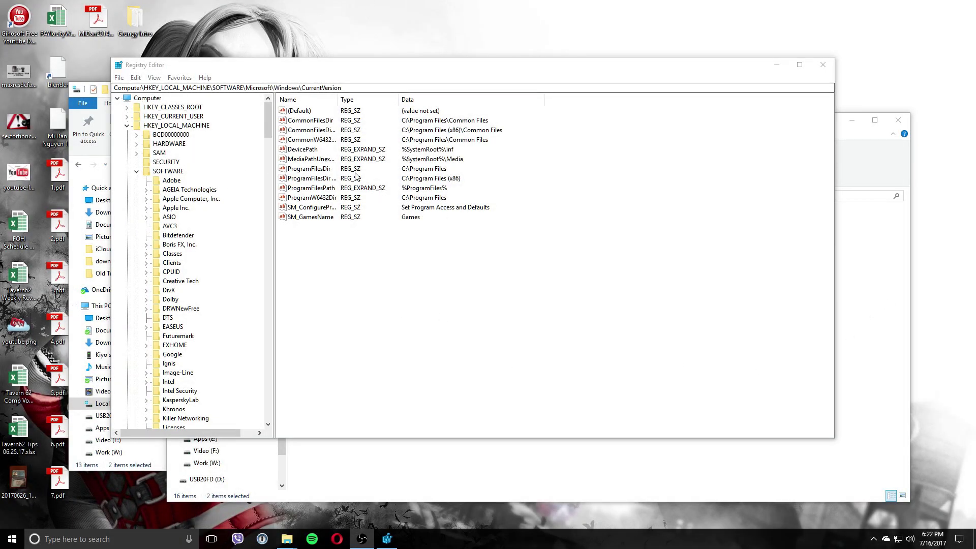
- Change the ProgramFilesDir value data to E:\Program Files
left_click_drag(363, 67, 416, 53)
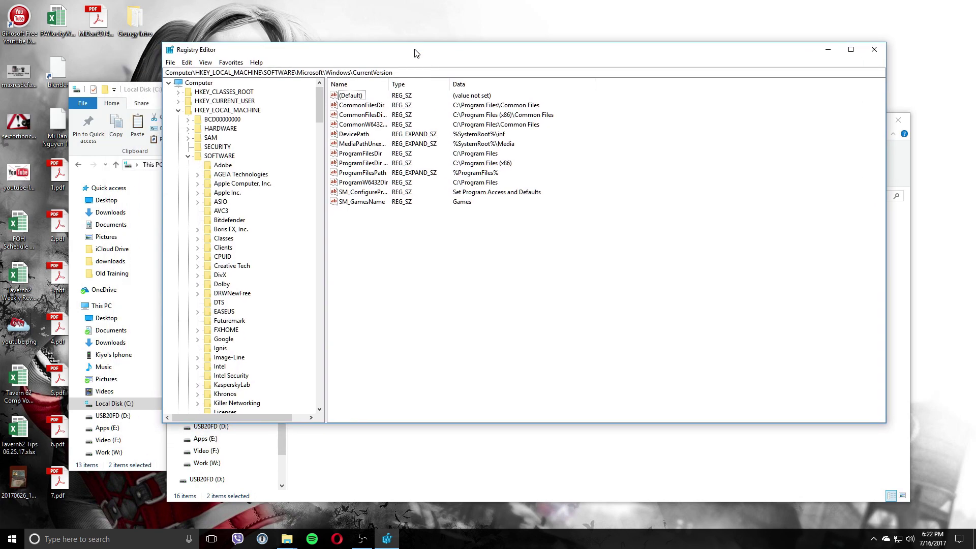
left_click(383, 156)
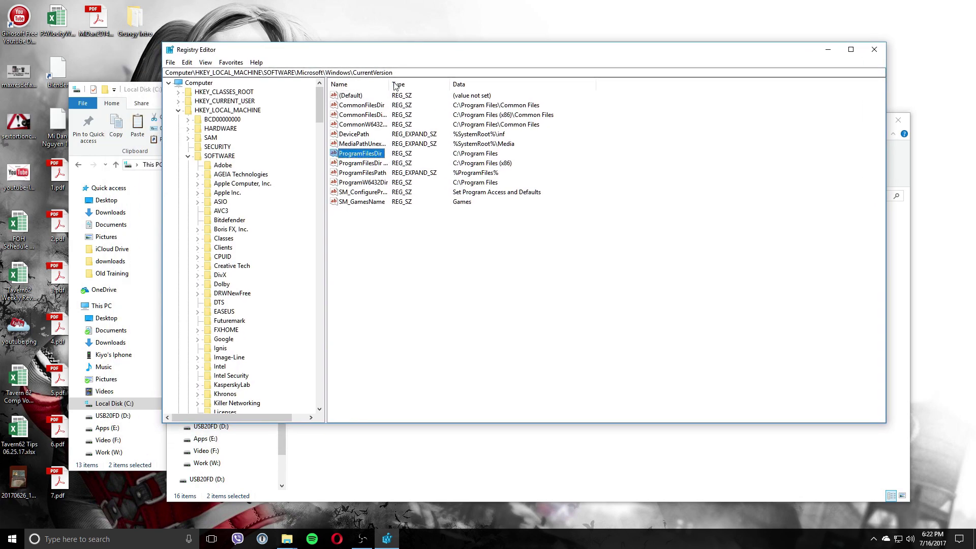
left_click_drag(390, 85, 425, 92)
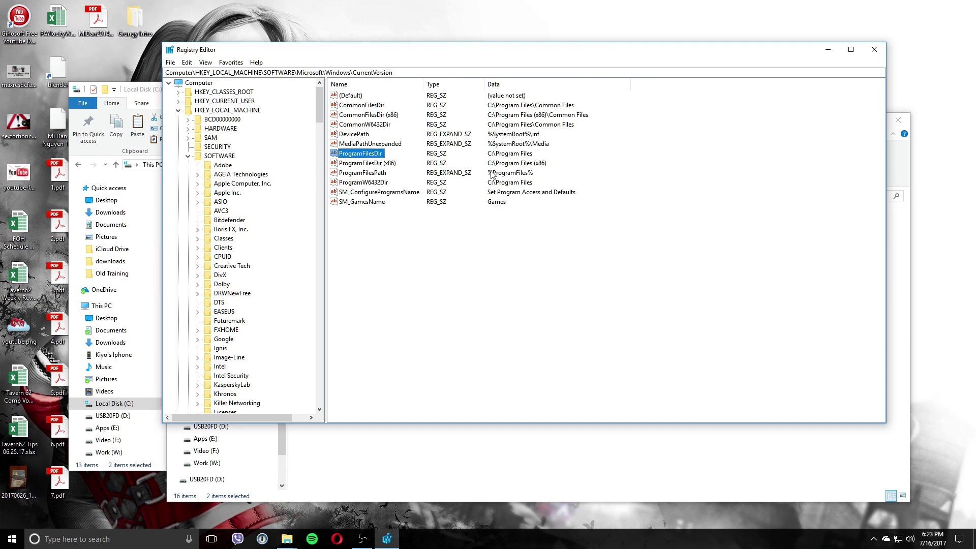
right_click(375, 154)
left_click(342, 160)
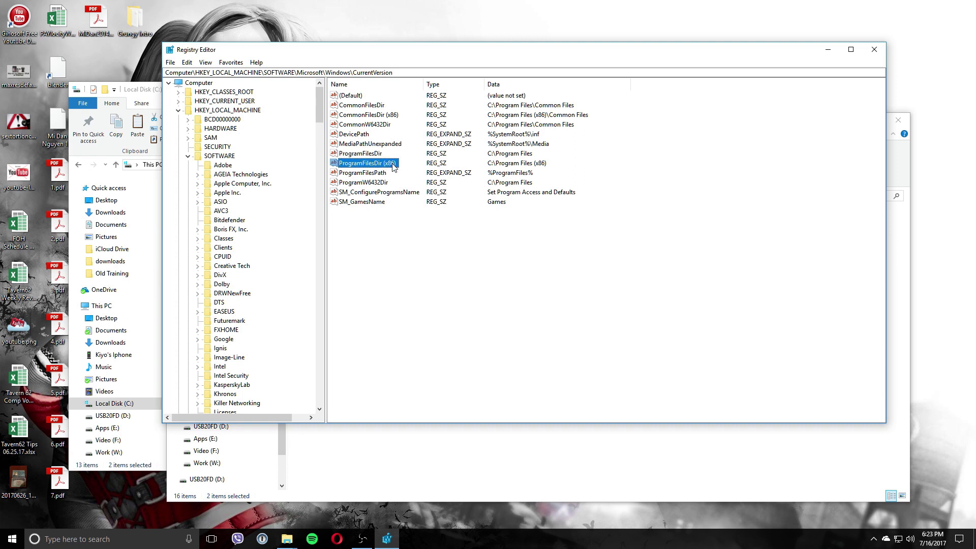
right_click(371, 155)
left_click(410, 167)
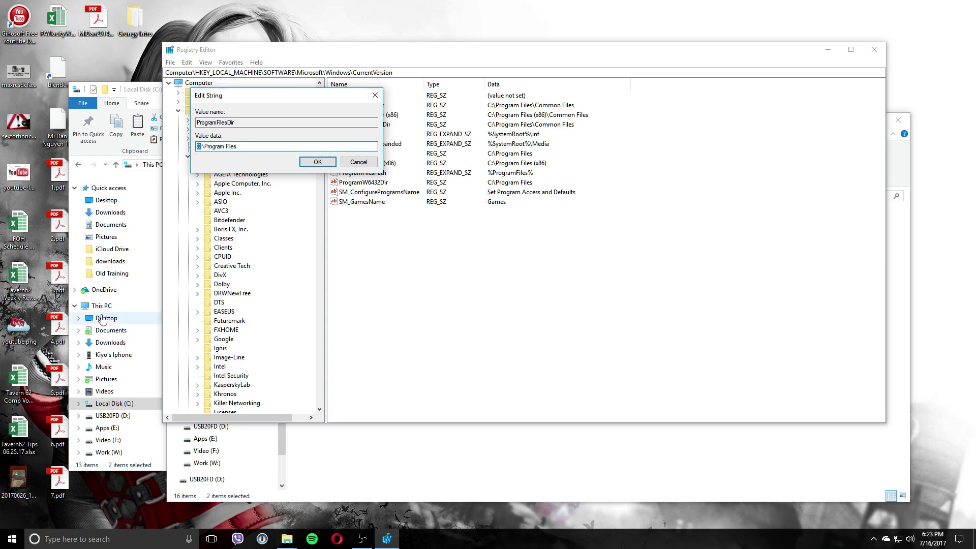
left_click(447, 79)
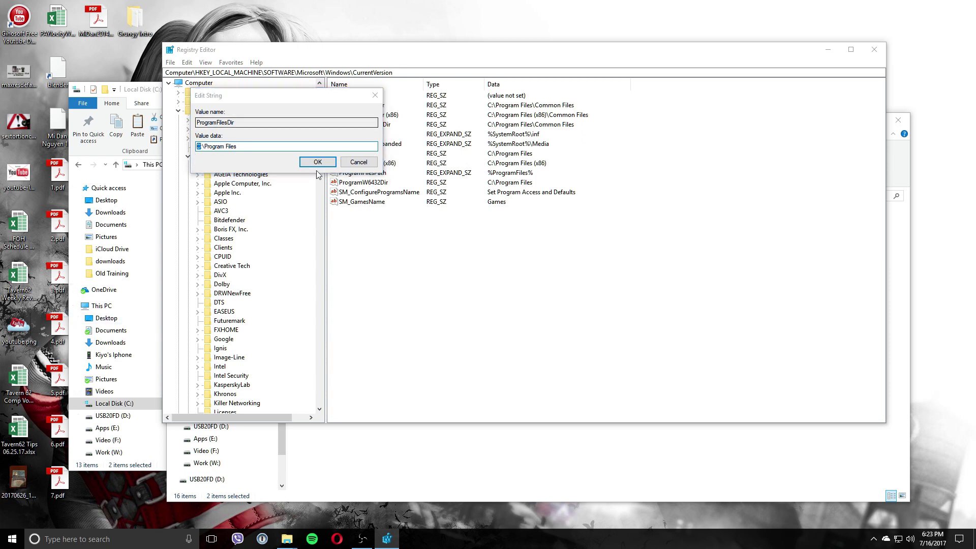
left_click(361, 462)
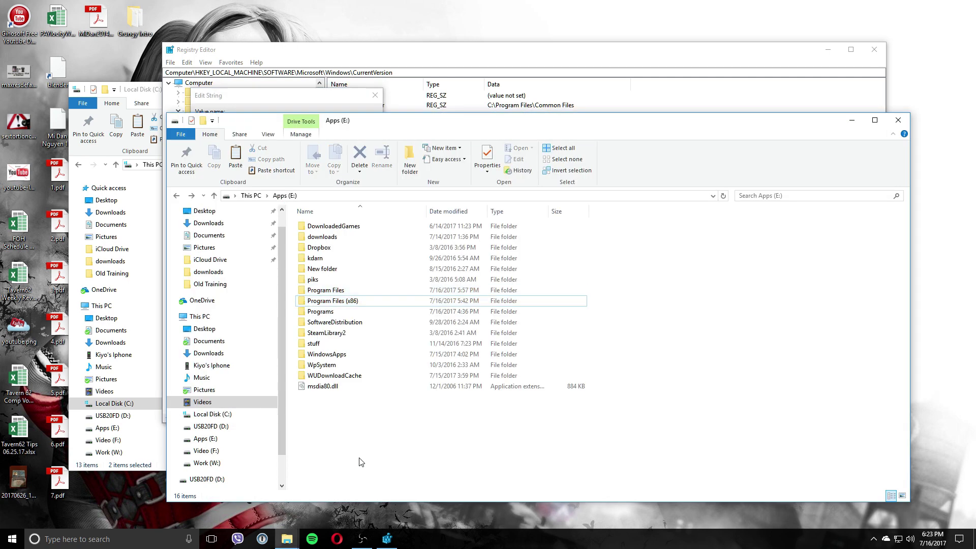
left_click(355, 61)
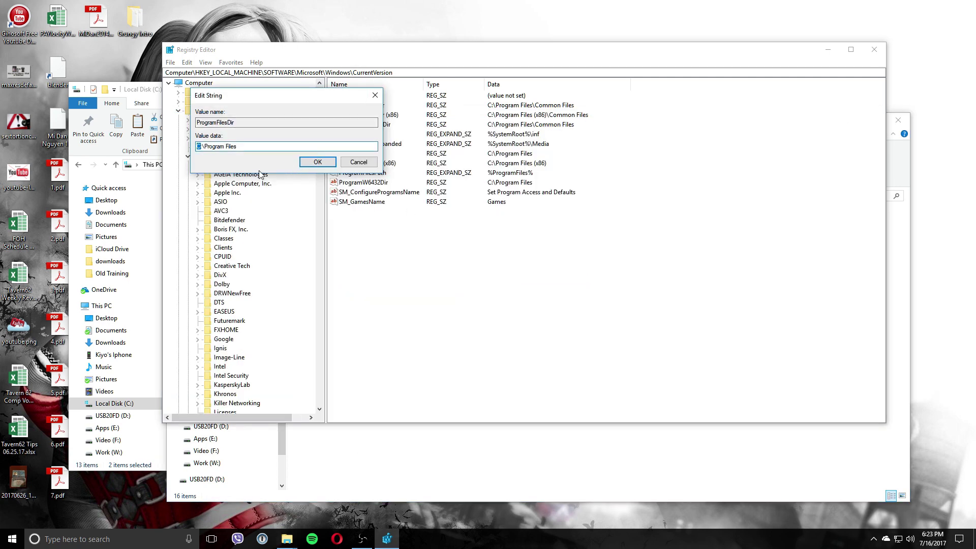
left_click(314, 164)
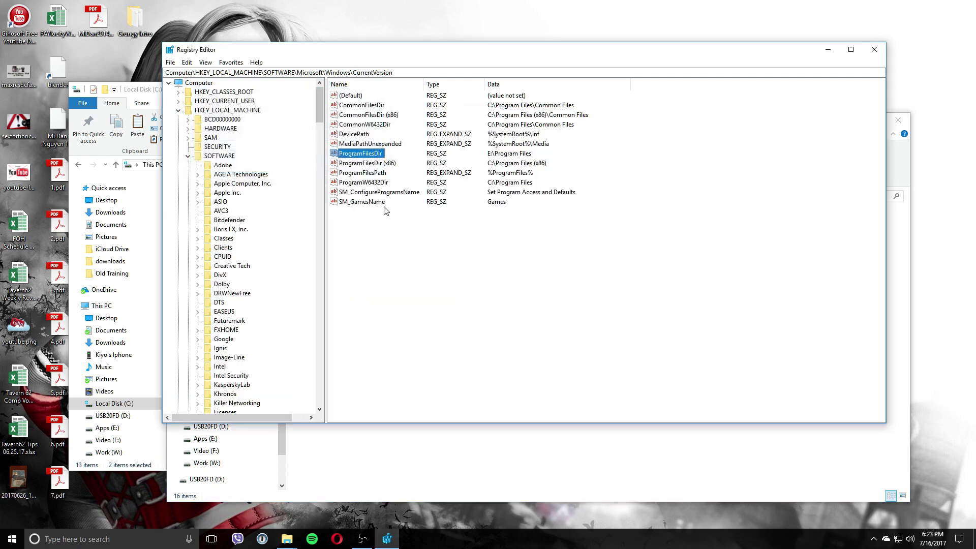
- Change ProgramFilesDir (x86) value data to E:\Program Files (x86)
left_click(376, 163)
right_click(385, 166)
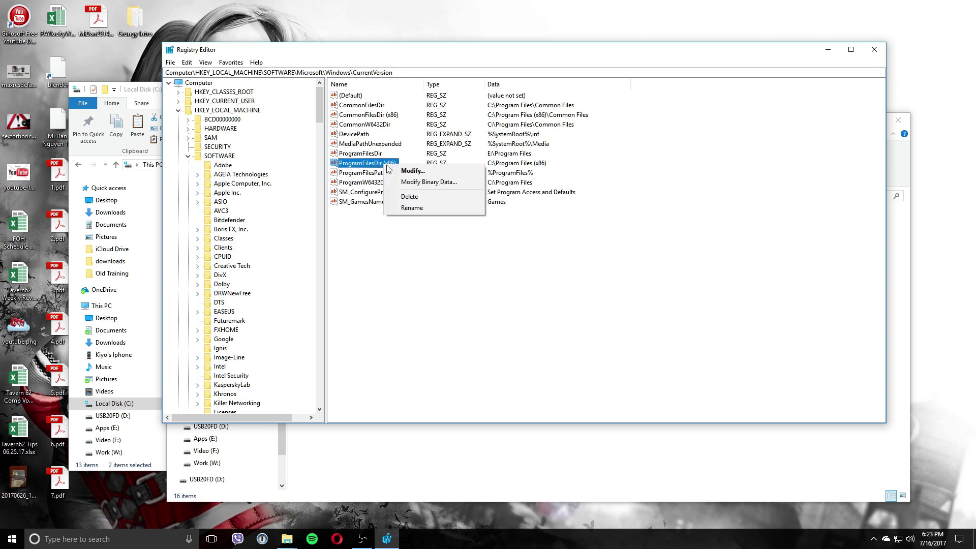
left_click(428, 171)
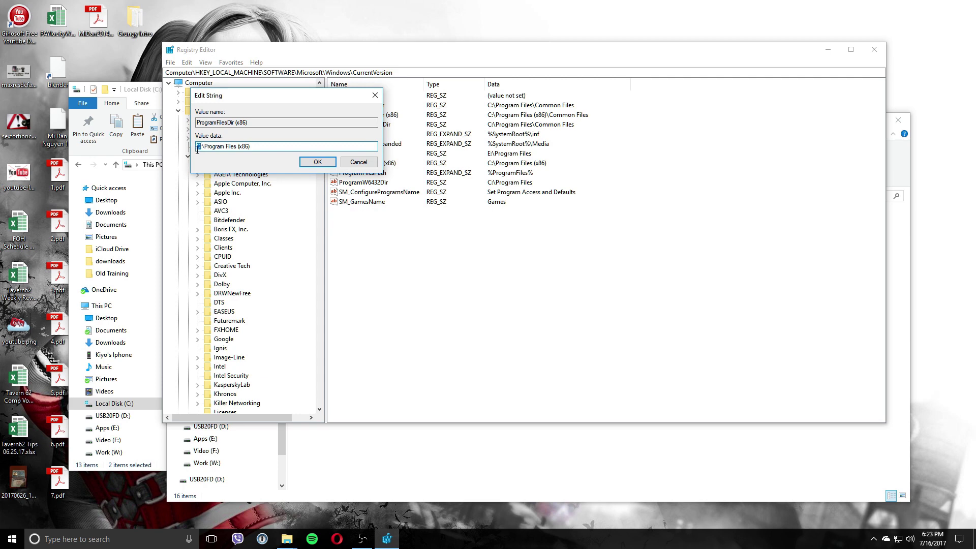
left_click(313, 164)
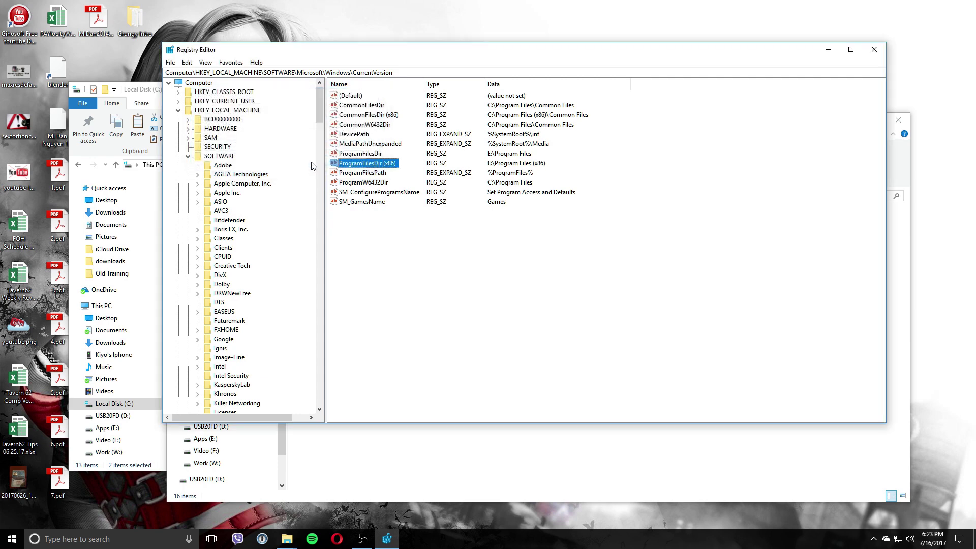
- Review the CommonFilesDir, CommonFilesDir (x86) and CommonW6432Dir values and select the value rows
left_click(400, 243)
left_click(373, 107)
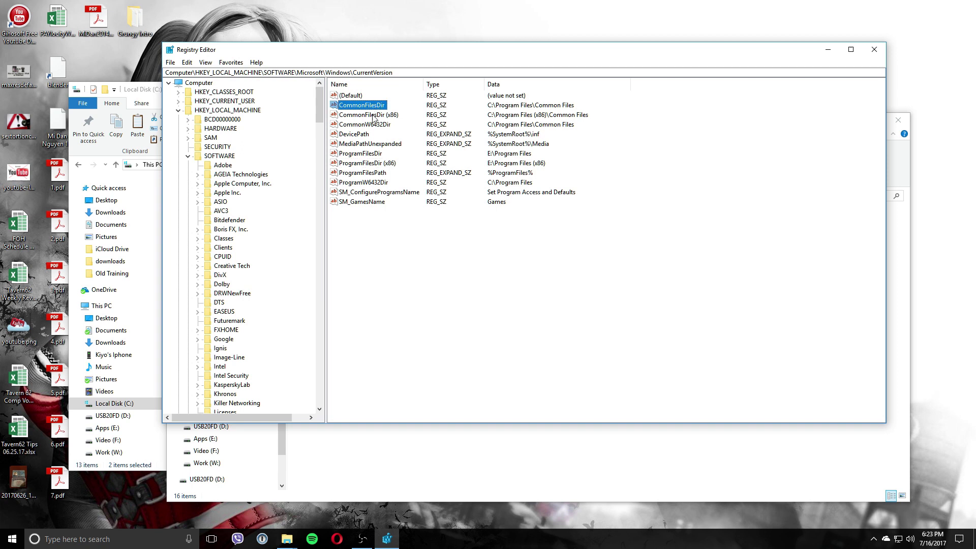
left_click(374, 116)
left_click(376, 126)
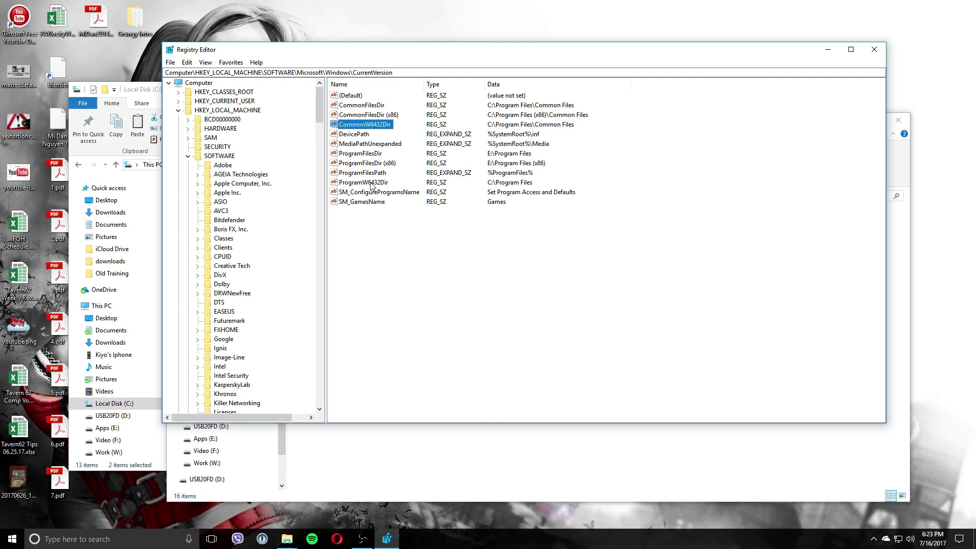
left_click(379, 248)
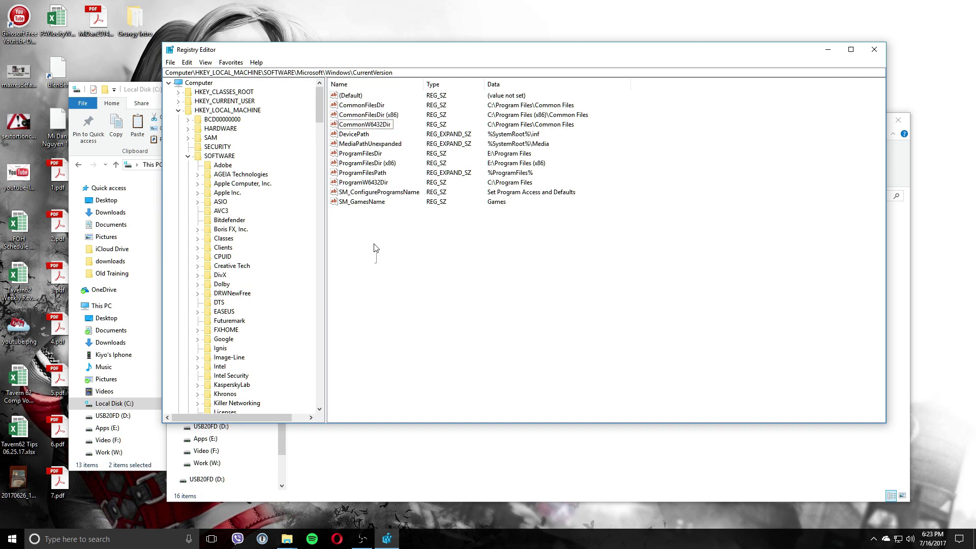
left_click_drag(379, 266, 356, 94)
left_click(360, 242)
left_click_drag(365, 253, 346, 89)
left_click(360, 224)
left_click_drag(374, 232, 357, 85)
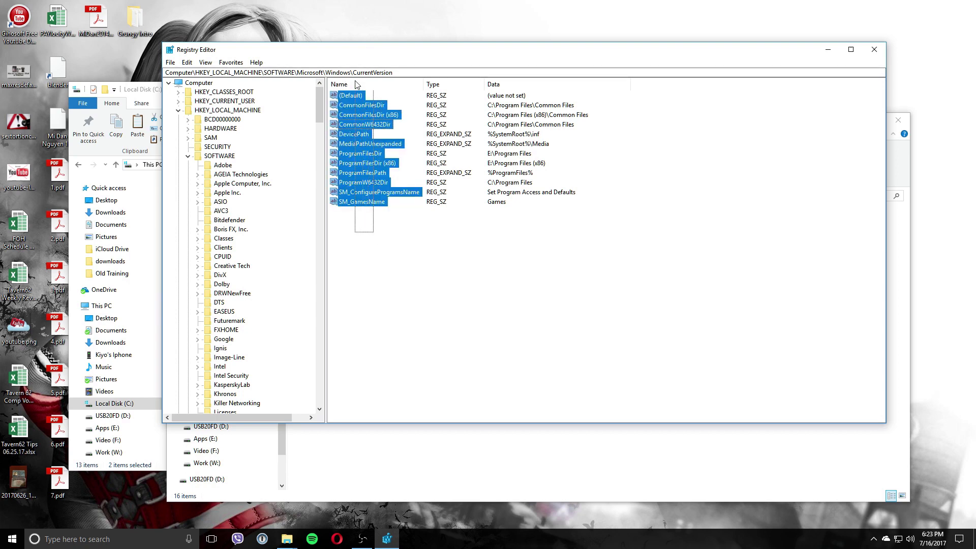
scroll(263, 171, "down", 16)
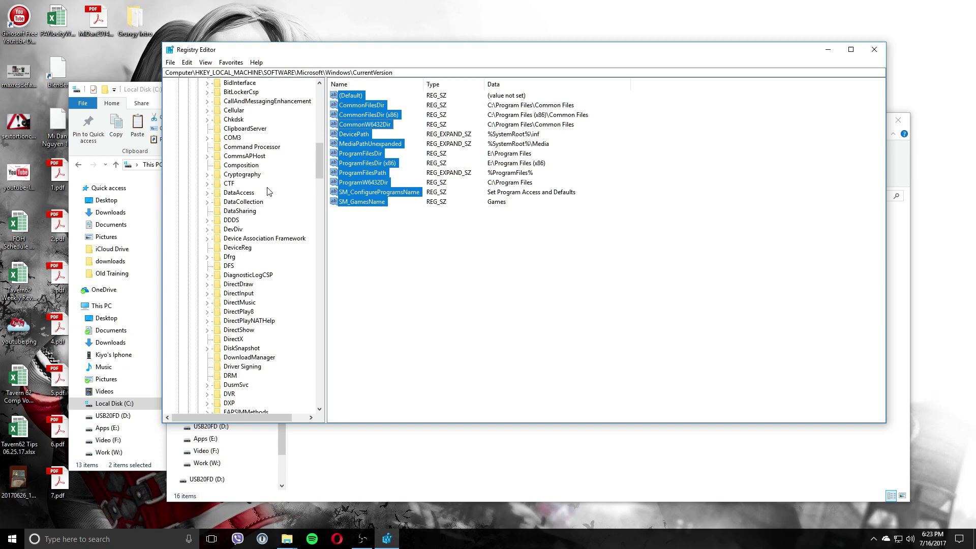
scroll(269, 191, "up", 15)
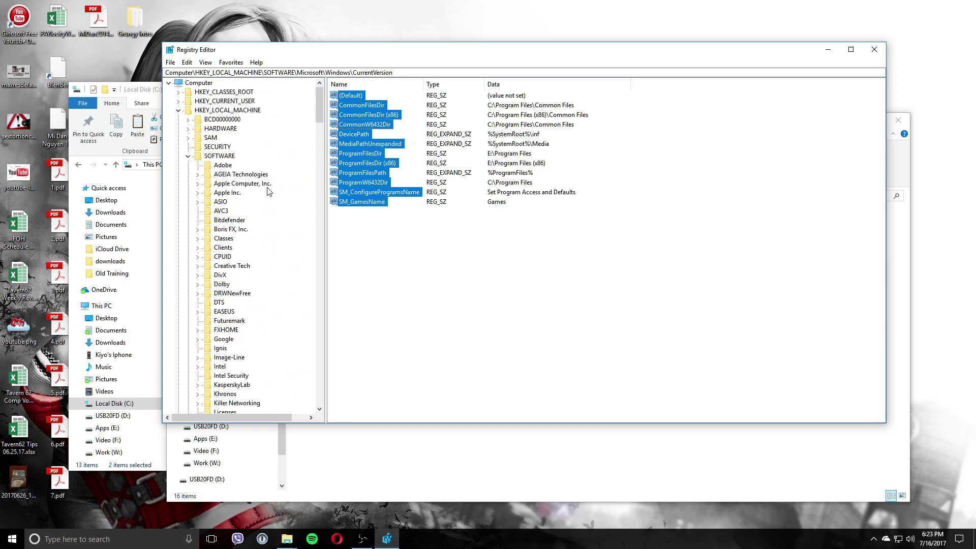
- Collapse HKEY_LOCAL_MACHINE and launch Windows Settings from the Start menu
left_click(178, 110)
left_click(12, 539)
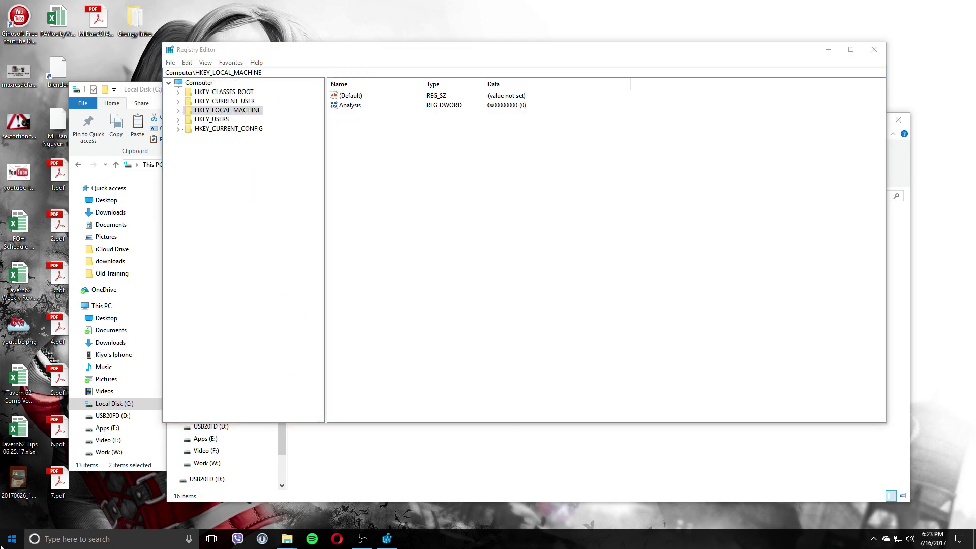
left_click(12, 492)
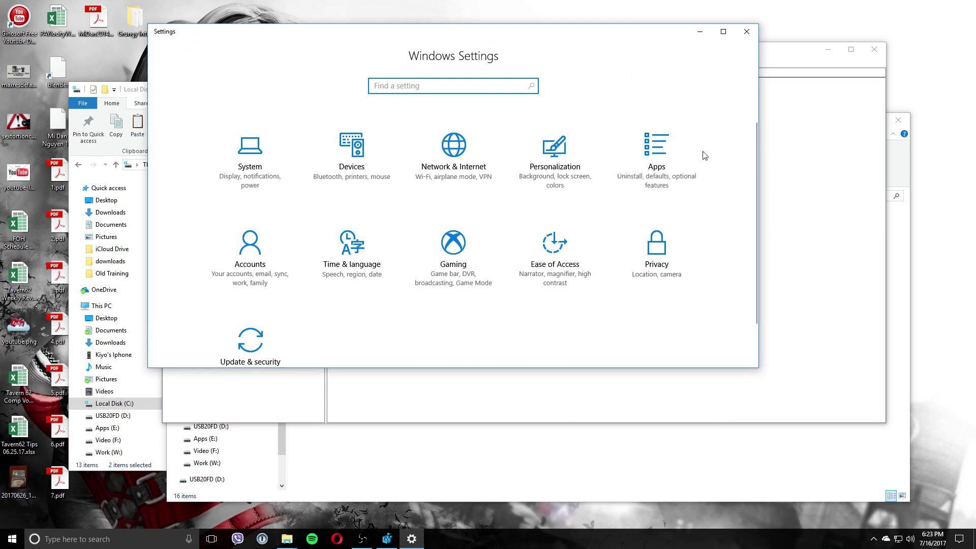
- List installed apps filtered to This PC (C:) and sorted by size
left_click(657, 153)
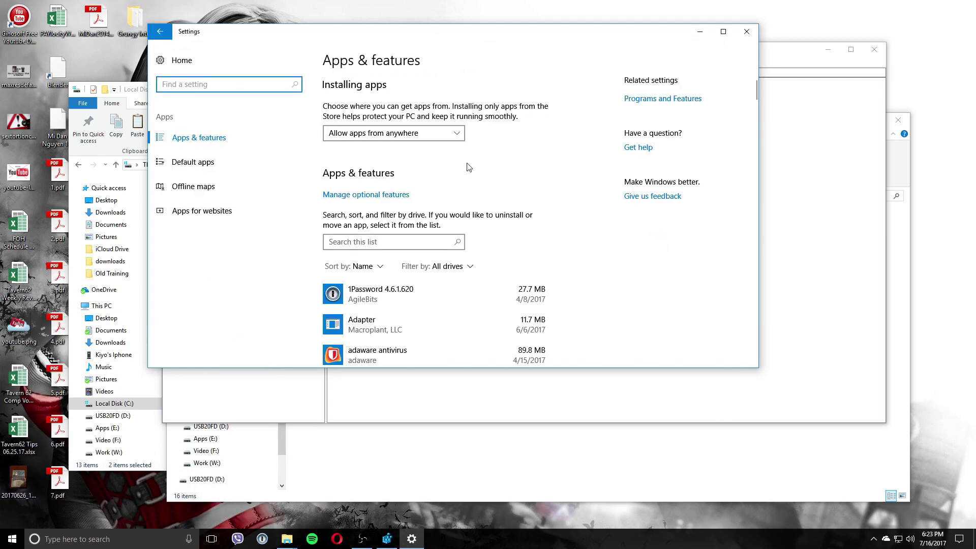
scroll(475, 193, "down", 6)
left_click(436, 192)
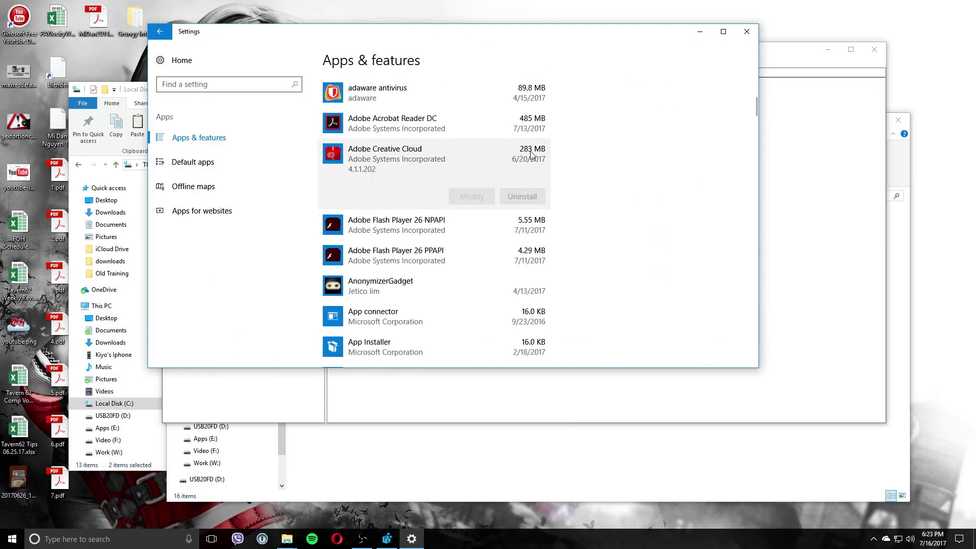
scroll(566, 163, "up", 5)
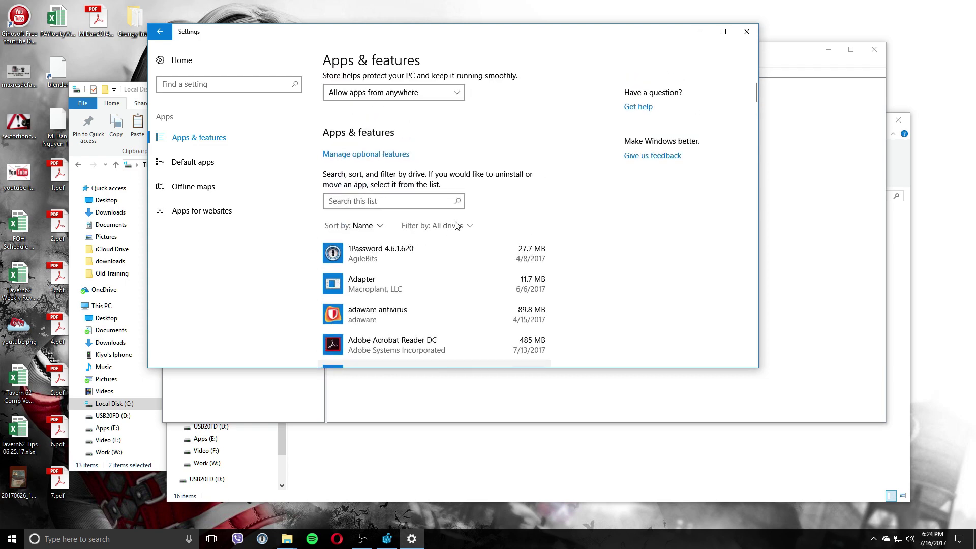
left_click(457, 225)
left_click(460, 269)
scroll(573, 192, "down", 2)
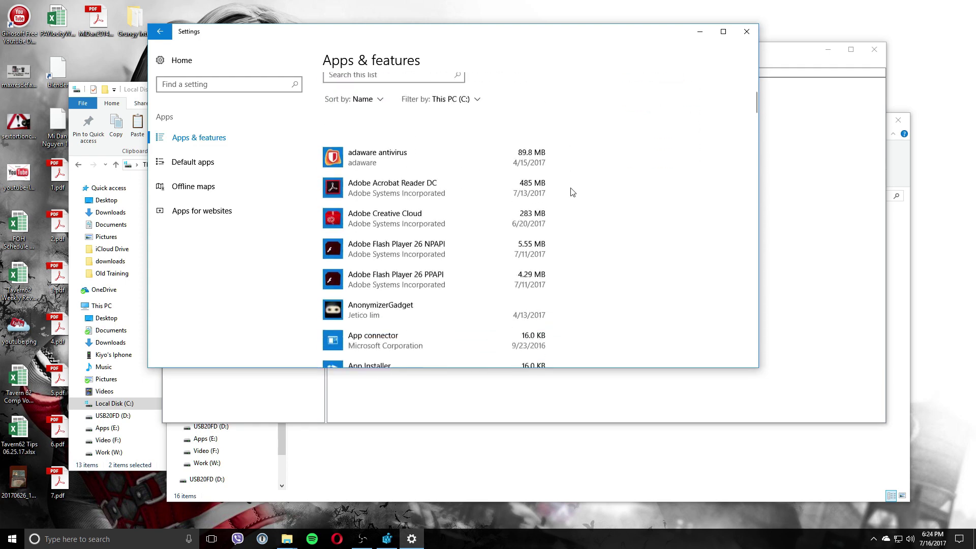
scroll(574, 213, "up", 3)
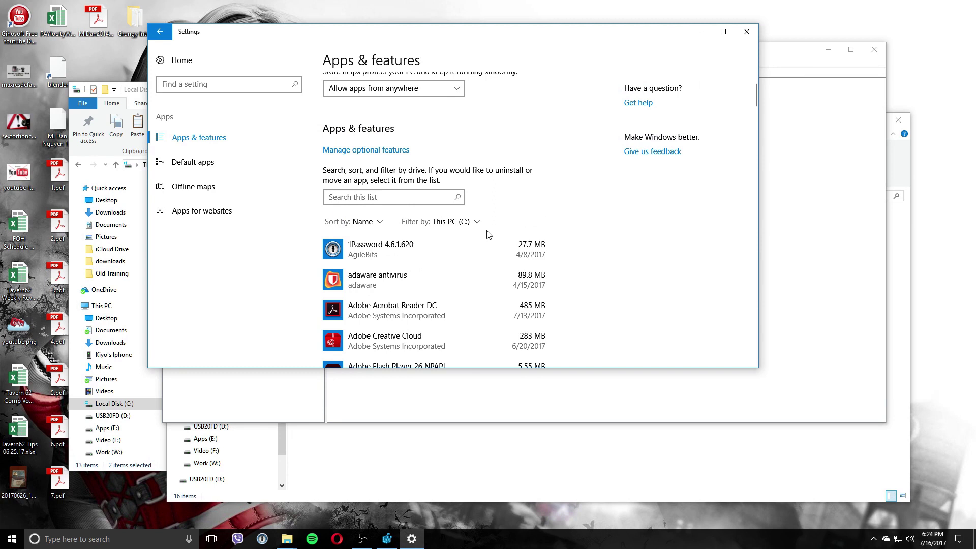
left_click(379, 222)
left_click(355, 261)
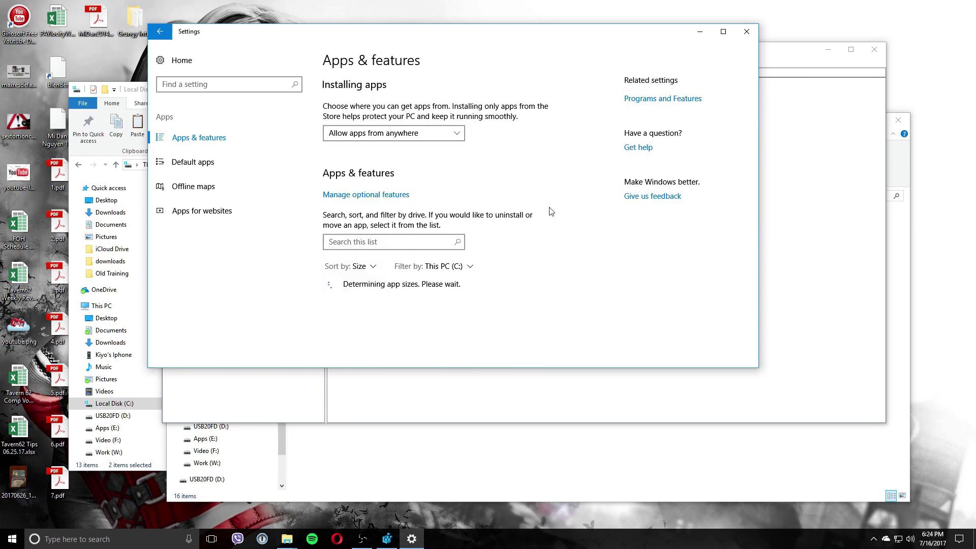
- Inspect Office 365, HitFilm 4 Express, NVIDIA driver and Ignite Express 2017 entries, cancelling the uninstall, then return to Registry Editor
scroll(570, 219, "down", 2)
left_click(546, 204)
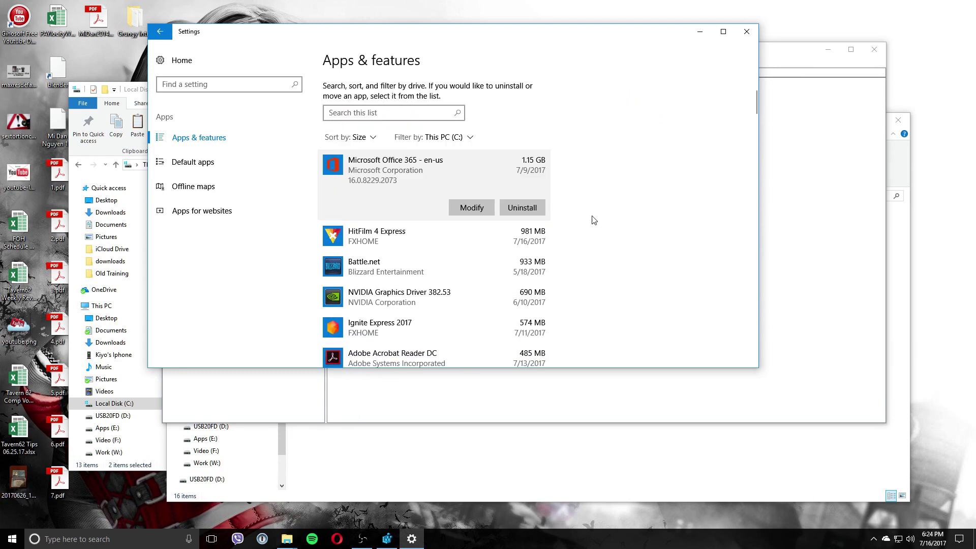
scroll(629, 191, "down", 1)
key("Down")
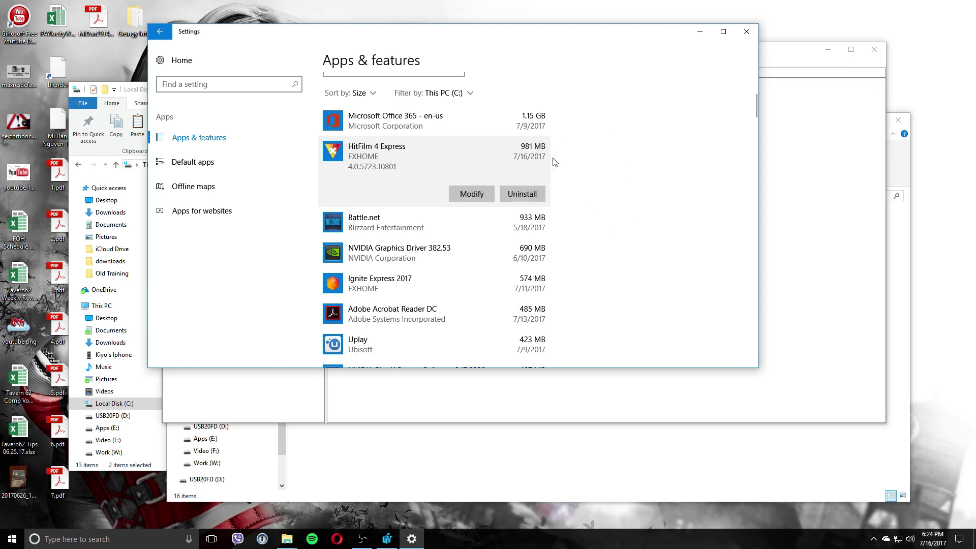
scroll(593, 209, "down", 2)
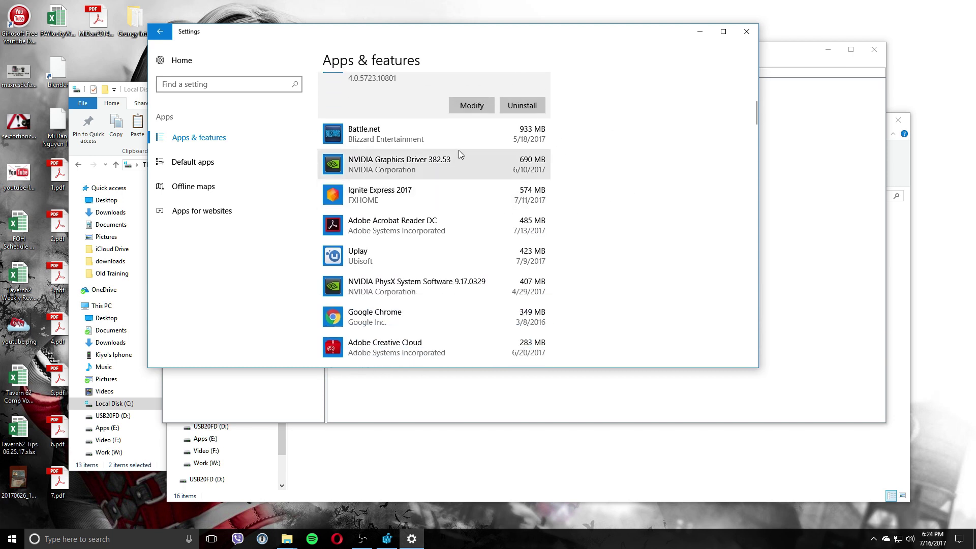
left_click(458, 153)
left_click(525, 201)
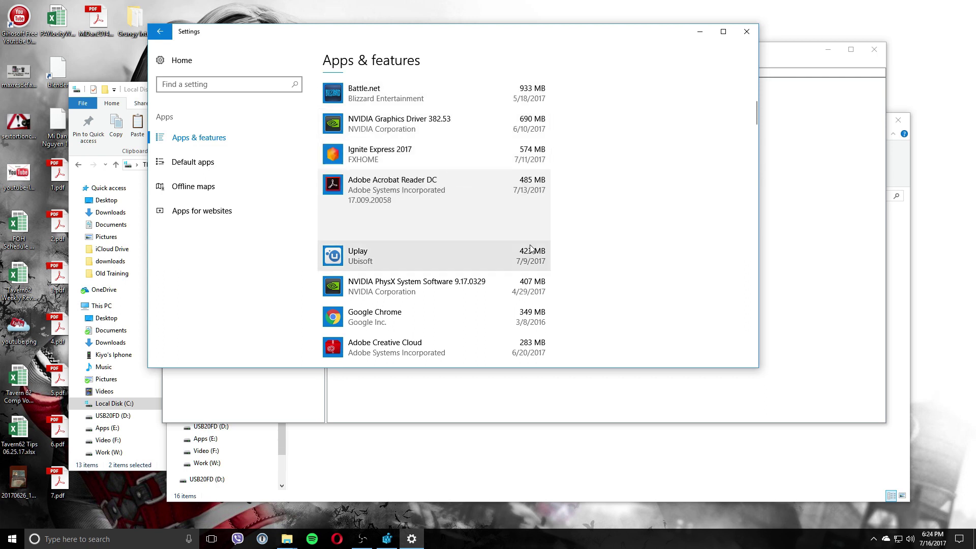
left_click(519, 196)
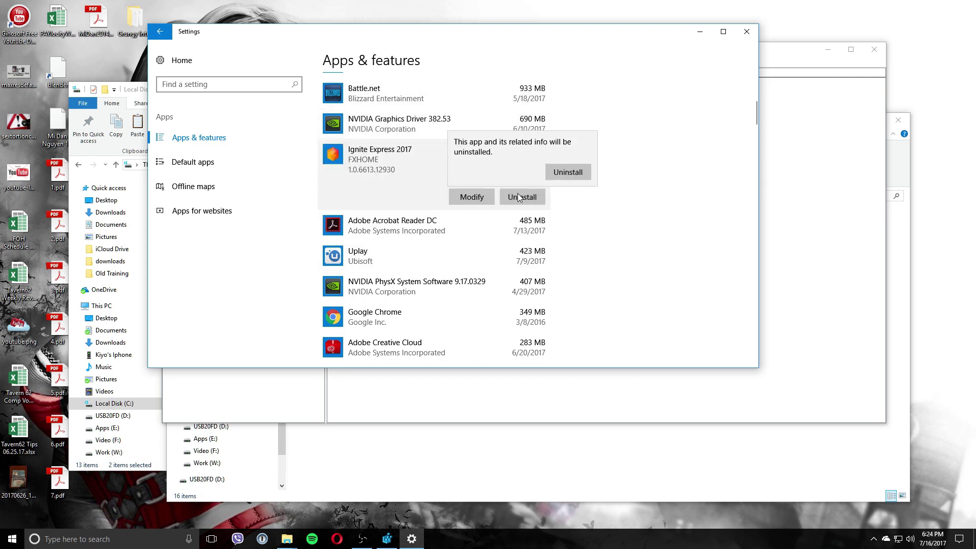
left_click(582, 207)
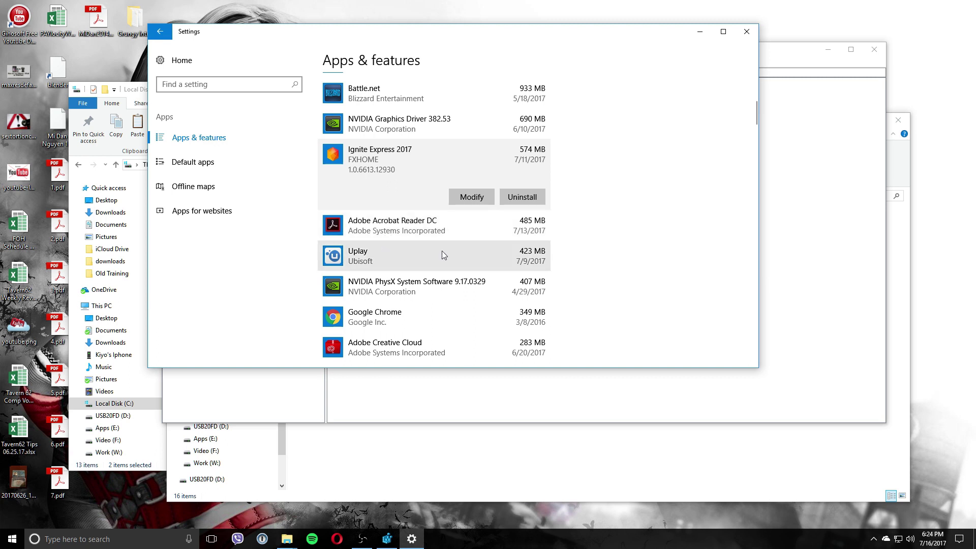
left_click(441, 394)
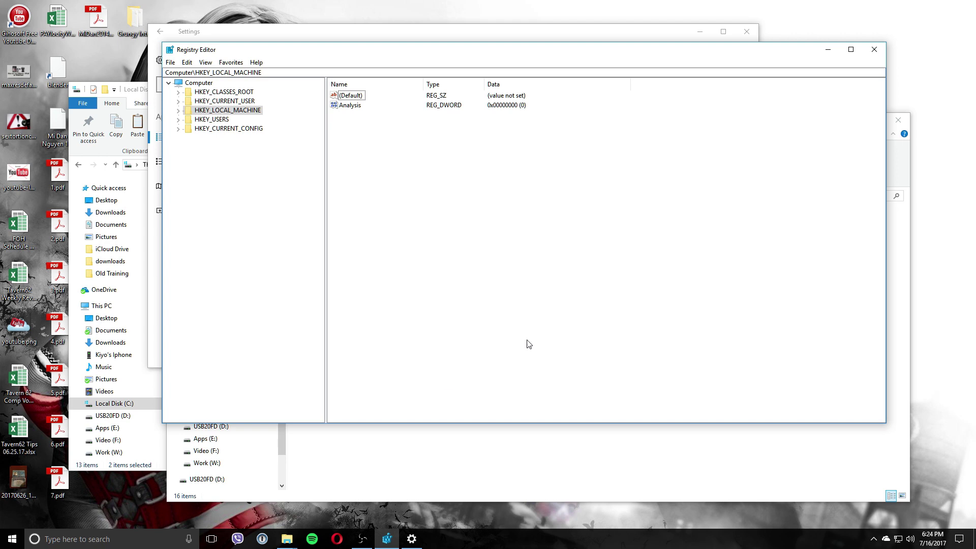
- Lower the Registry Editor window and bring the Apps (E:) window forward, raised higher on screen
left_click_drag(643, 57, 646, 79)
left_click(693, 461)
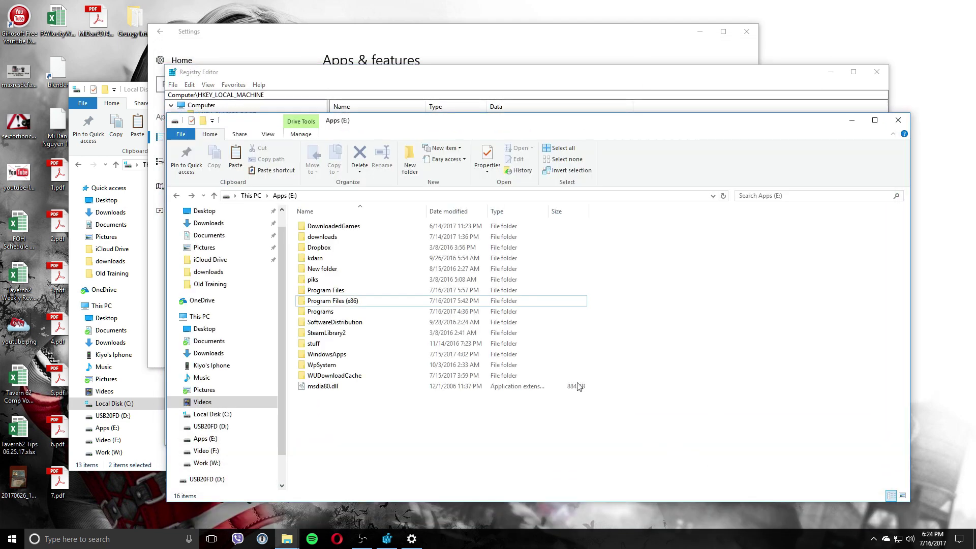
left_click_drag(513, 127, 510, 86)
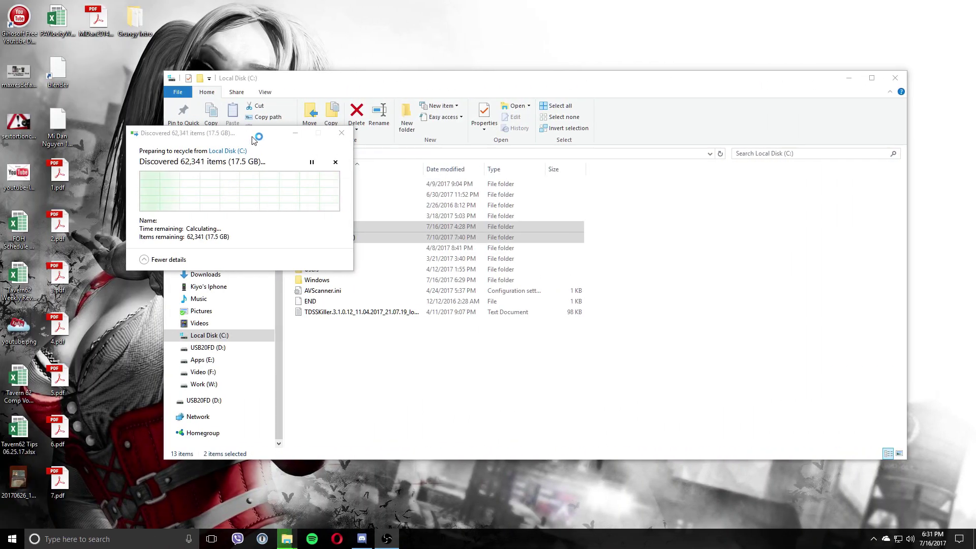
- Arrange the recycle progress and Local Disk (C:) windows, then confirm recycling both Program Files folders
left_click_drag(155, 117, 171, 86)
left_click_drag(380, 89, 349, 73)
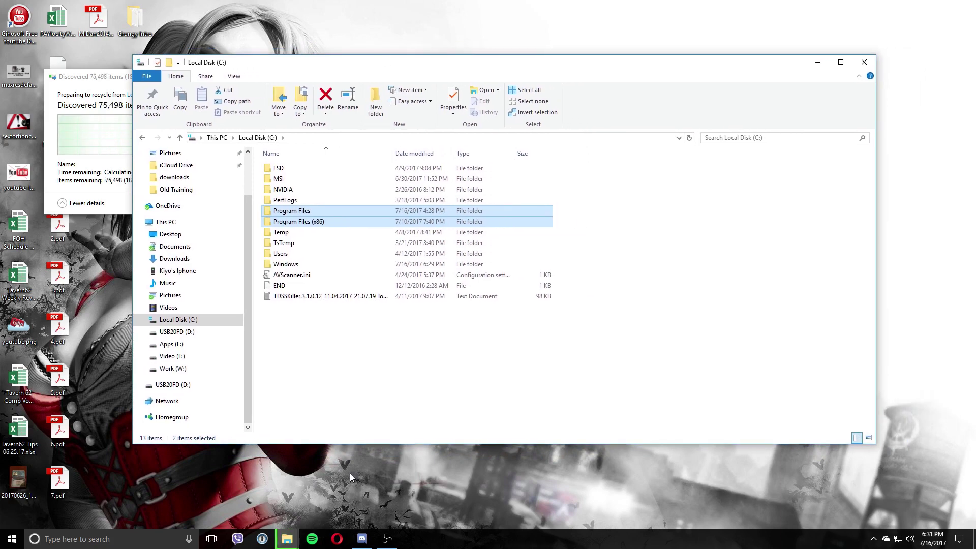
left_click(122, 79)
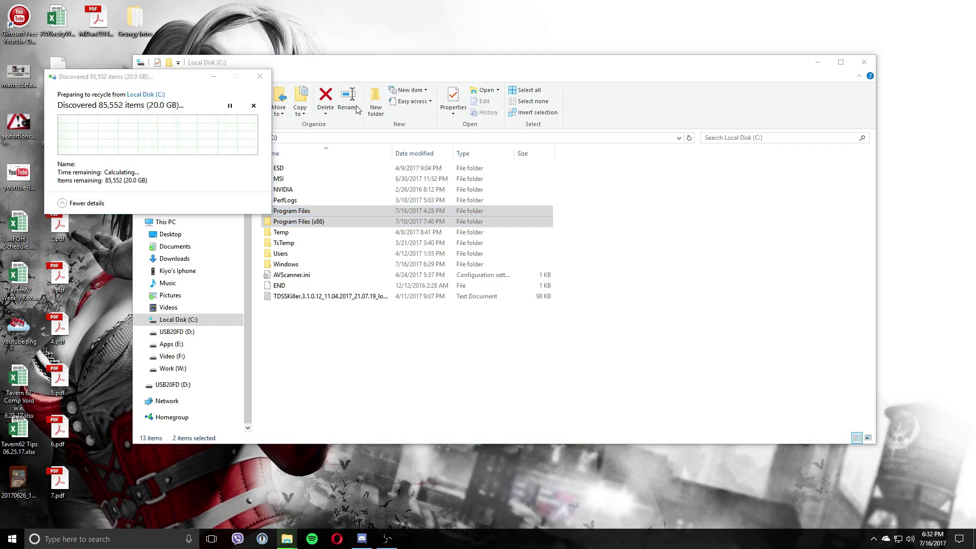
left_click(319, 211)
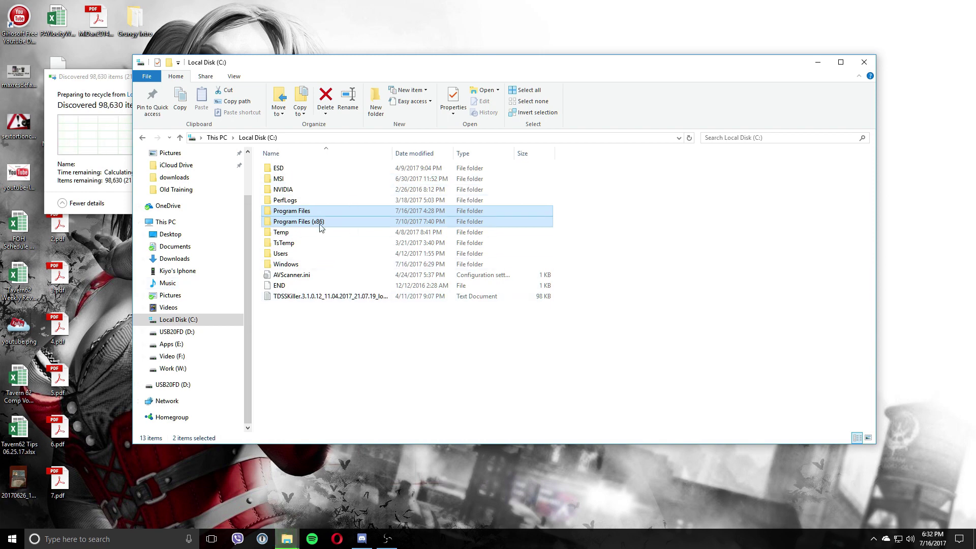
left_click(102, 77)
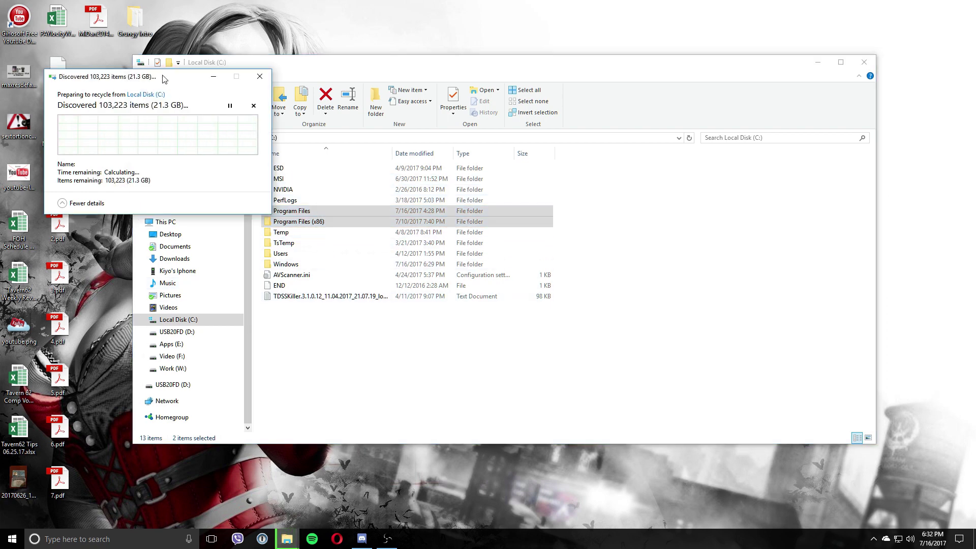
left_click_drag(164, 79, 252, 67)
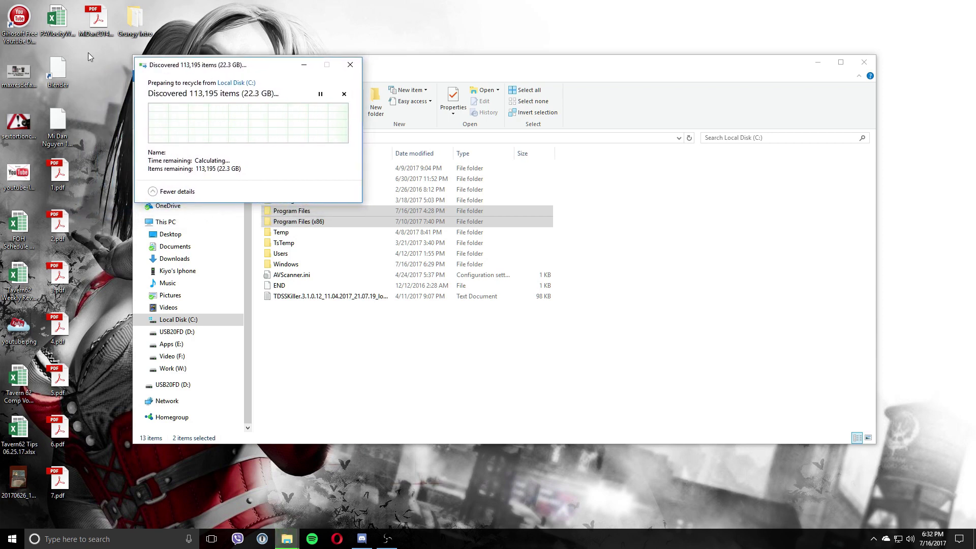
left_click_drag(58, 71, 975, 36)
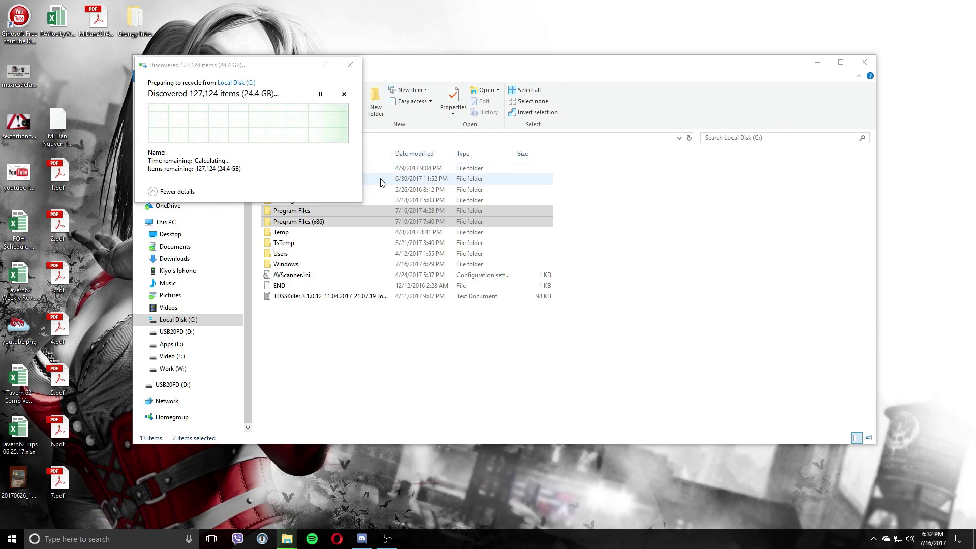
mouse_move(256, 70)
left_mouse_down()
mouse_move(243, 70)
mouse_move(268, 75)
mouse_move(259, 72)
left_mouse_up()
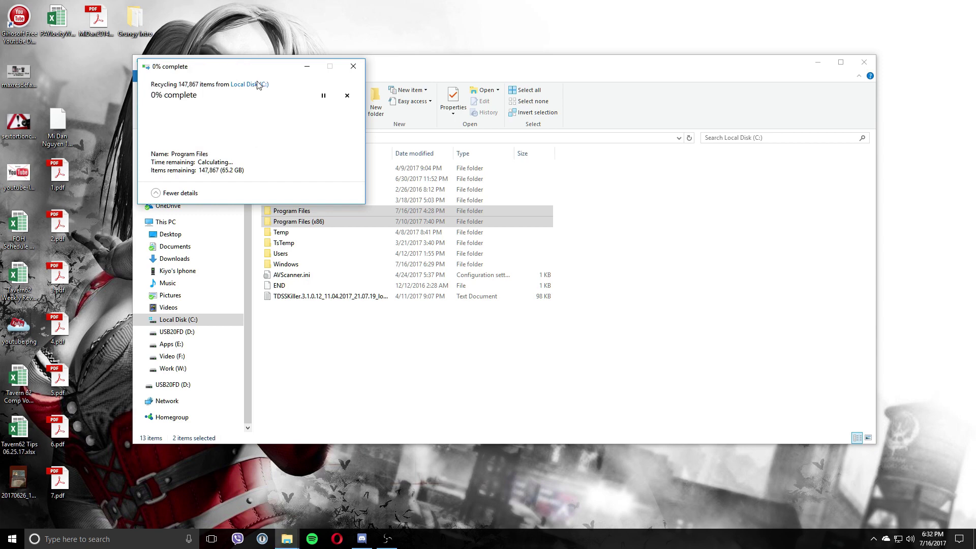
left_click(276, 118)
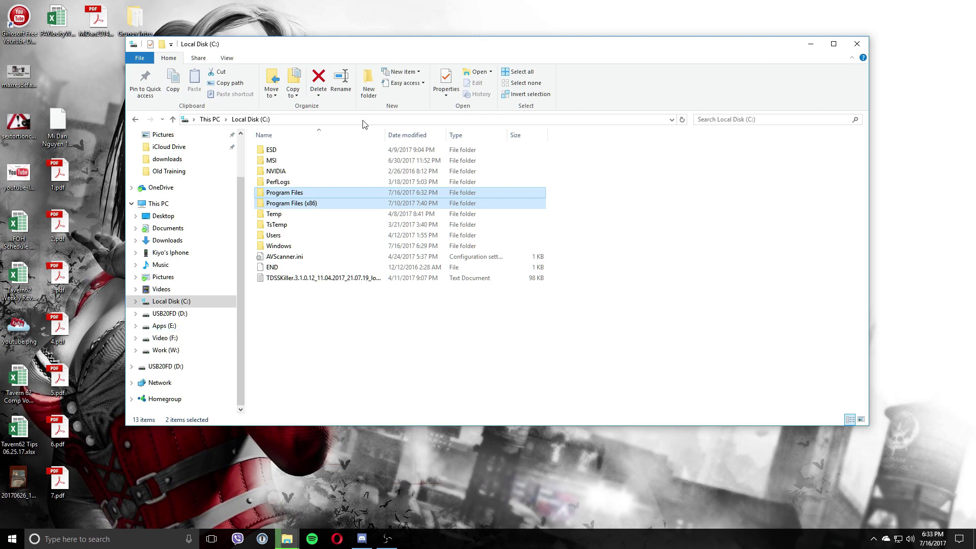
- Move the Local Disk (C:) window aside while recycling of the 147,867 items continues
left_click_drag(398, 55, 375, 97)
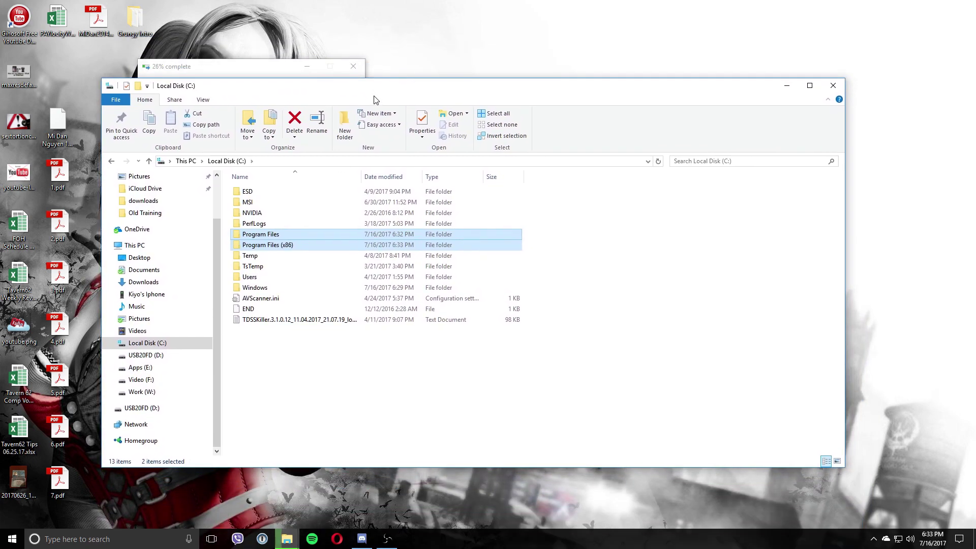